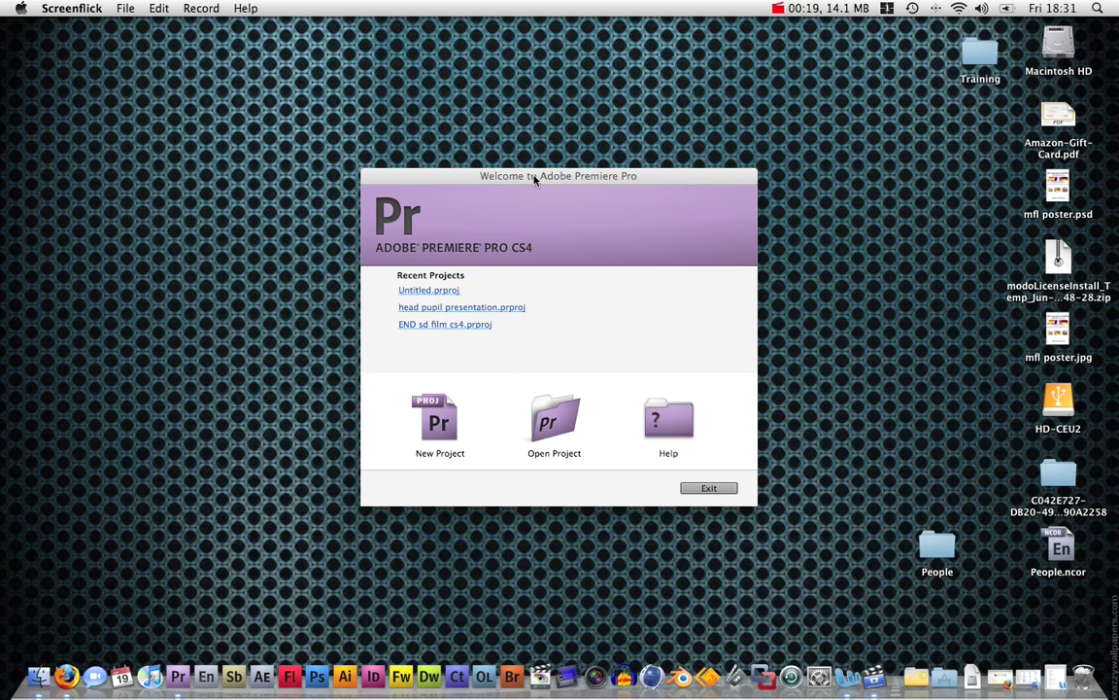
Step: Bring the Premiere Pro CS4 welcome window to the front
click(580, 179)
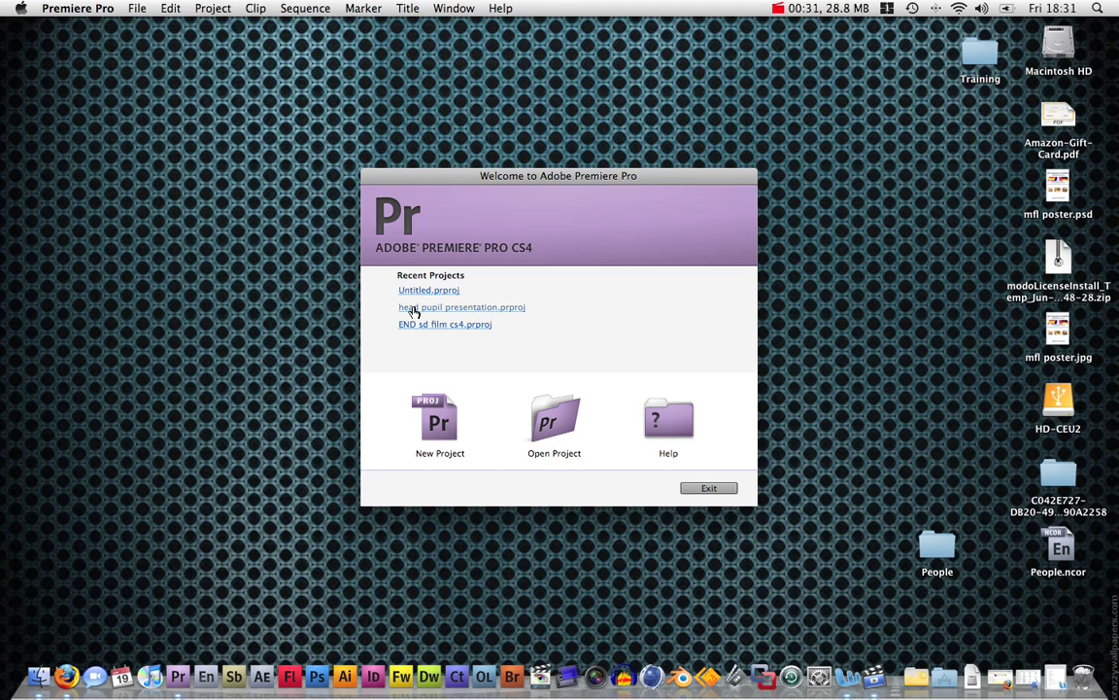
Step: Start a new project, keeping HDV capture format and Timecode display format
click(433, 431)
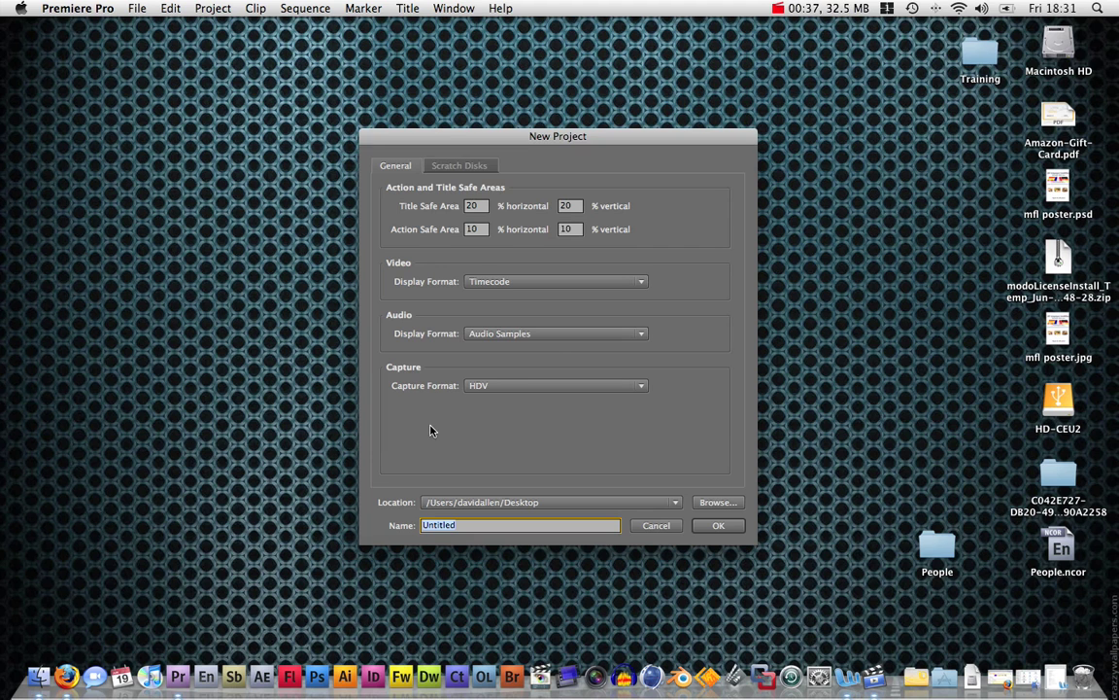
click(478, 389)
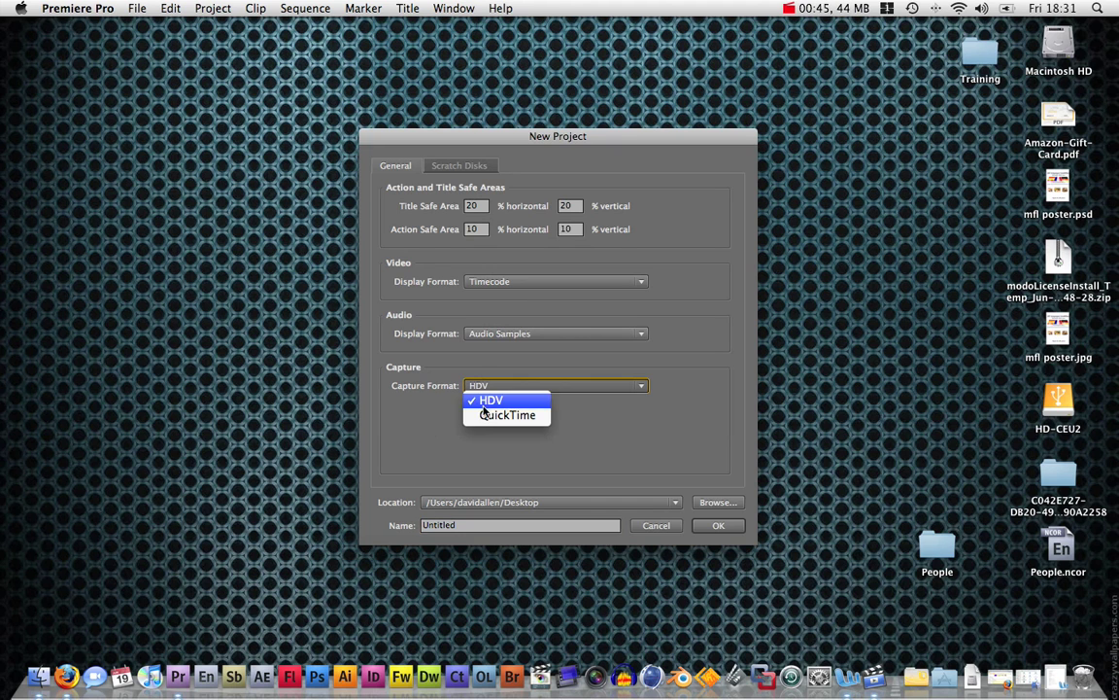
click(485, 402)
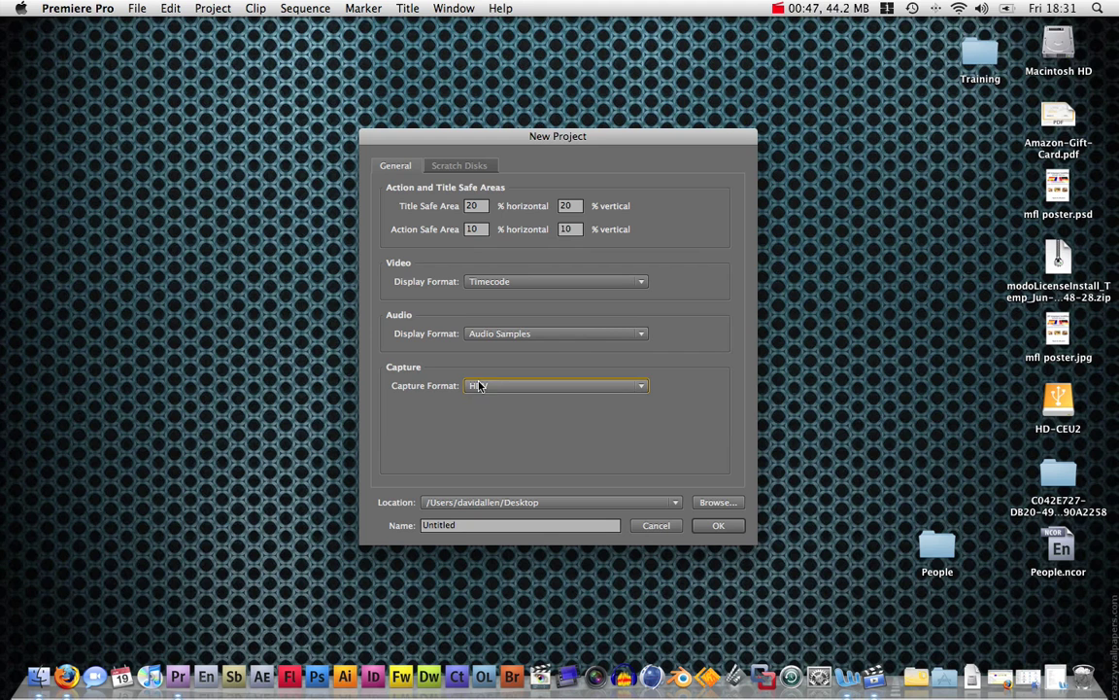
click(503, 389)
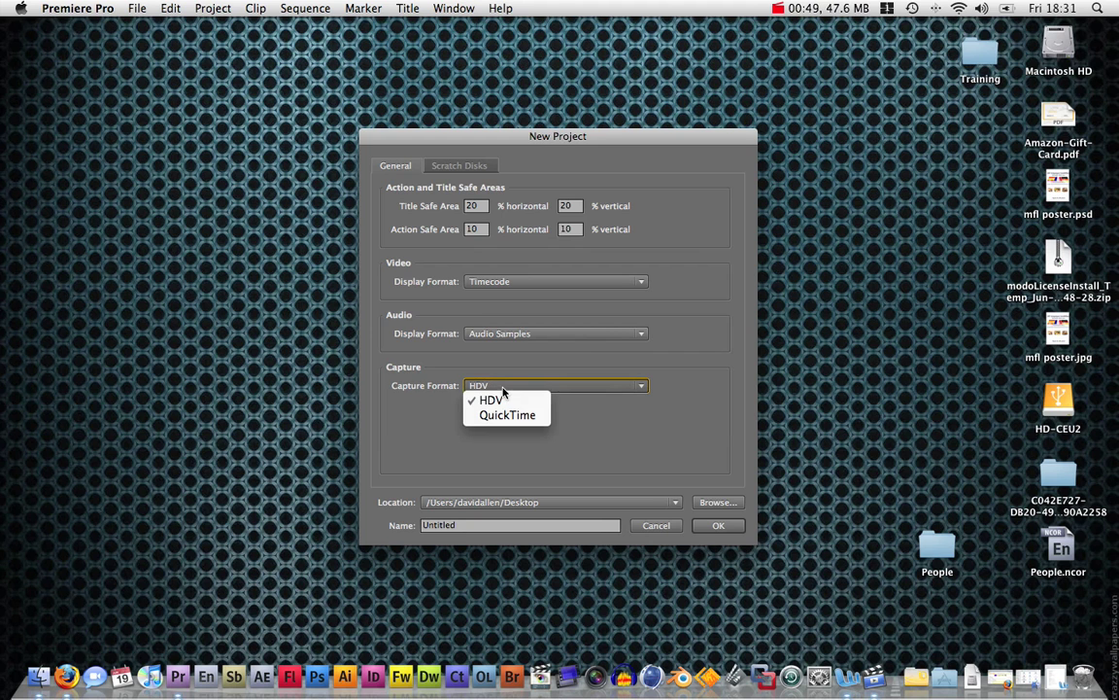
click(494, 368)
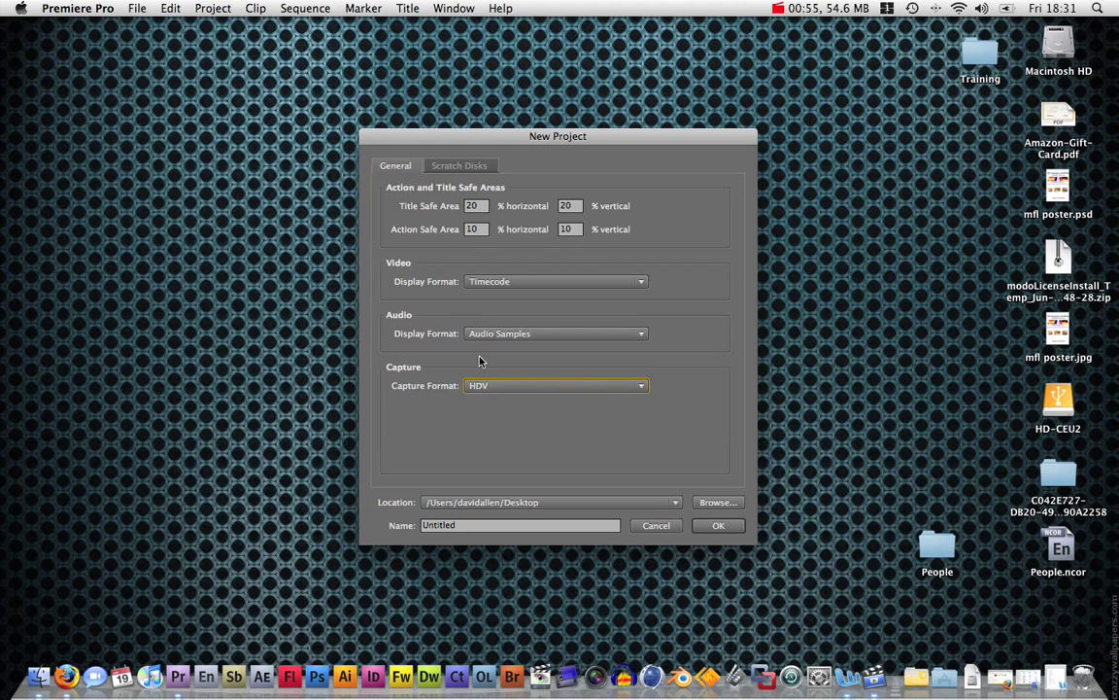
click(506, 283)
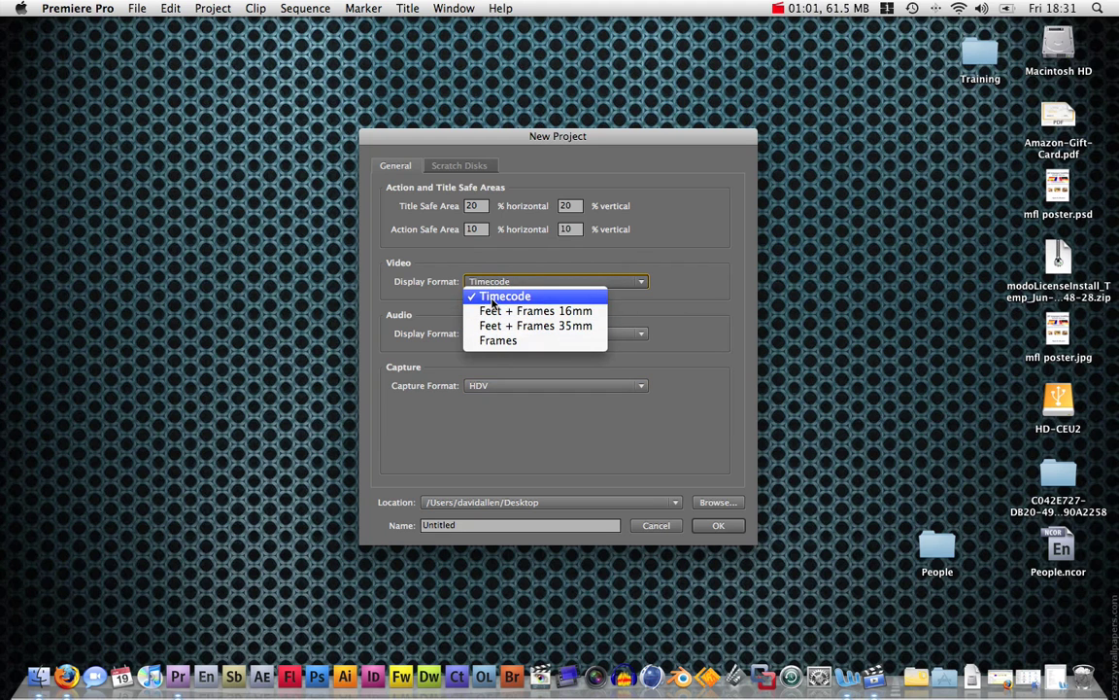
click(518, 276)
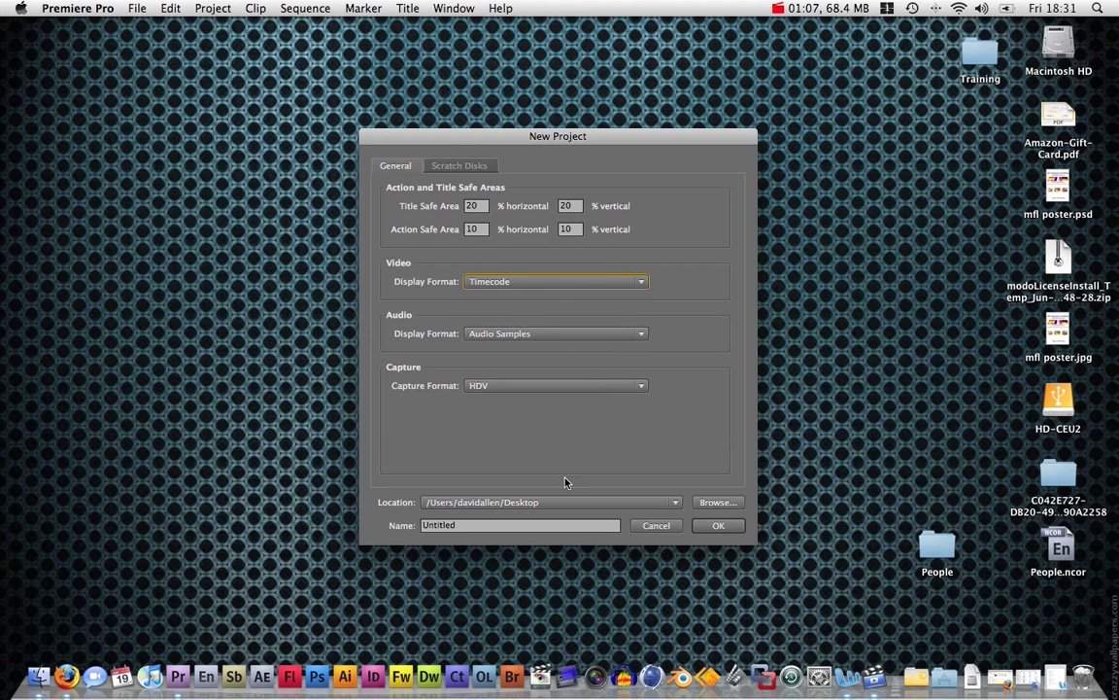
Step: Save the project as 'part 1' in the Desktop Training folder
click(725, 503)
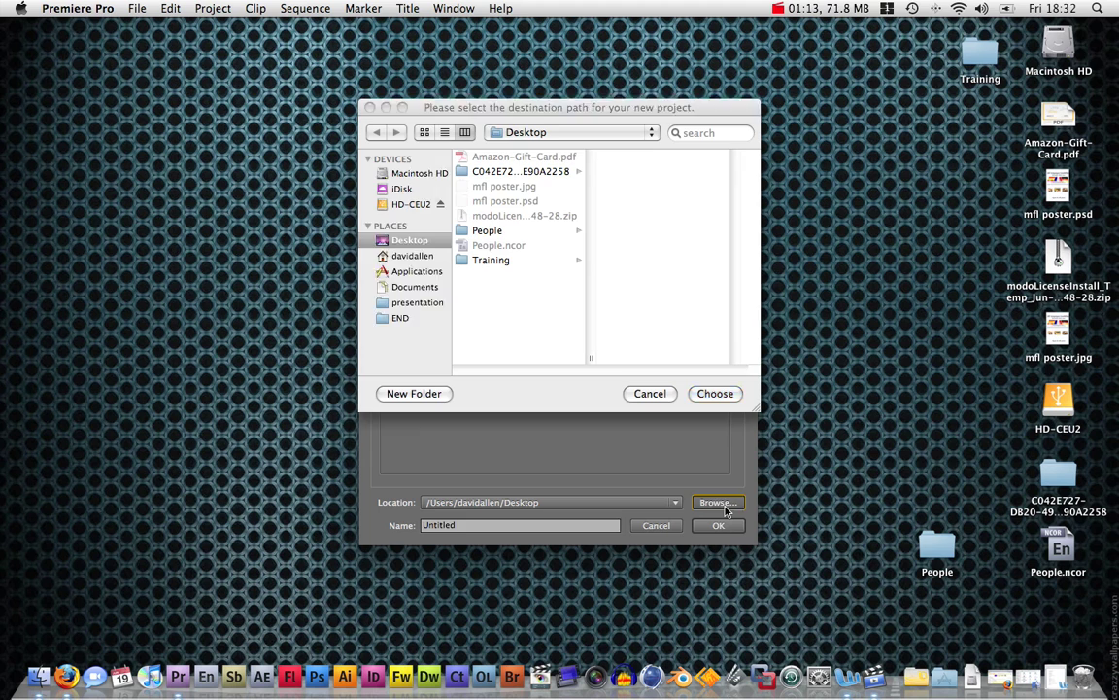
click(492, 260)
click(716, 393)
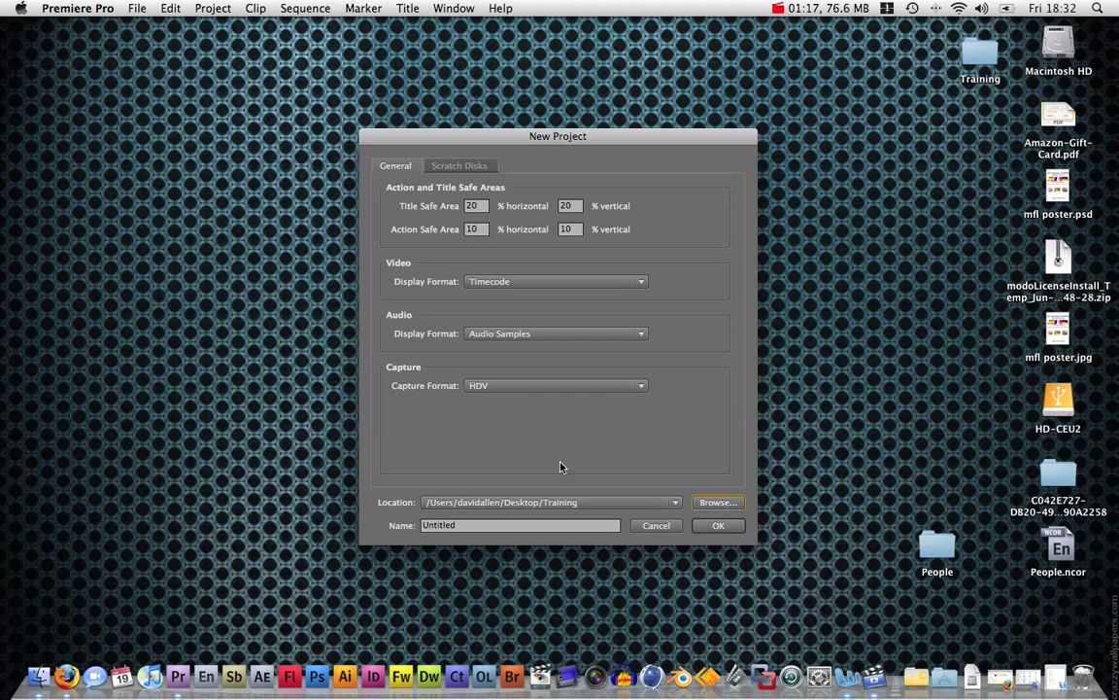
key(Tab)
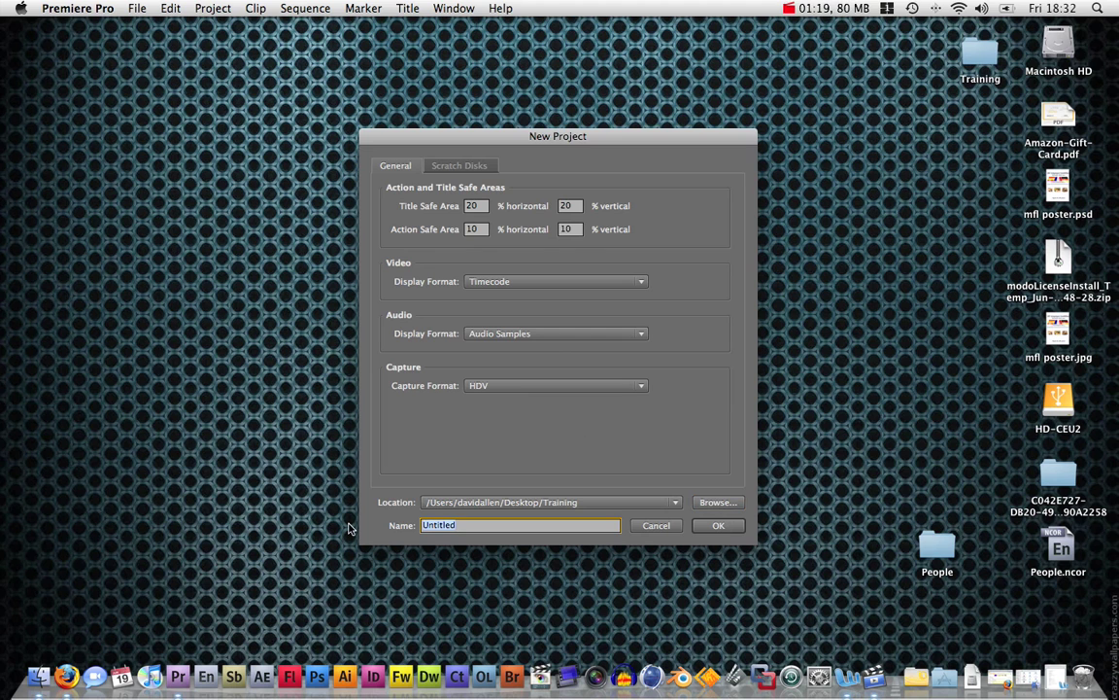
text(part 1)
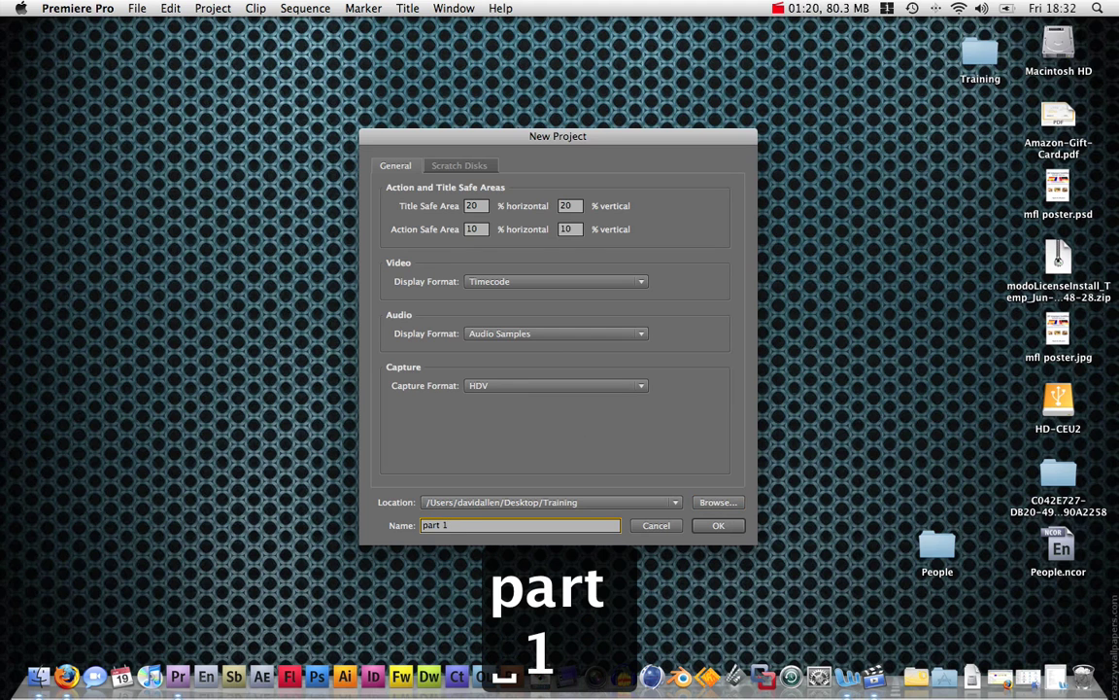
key(Return)
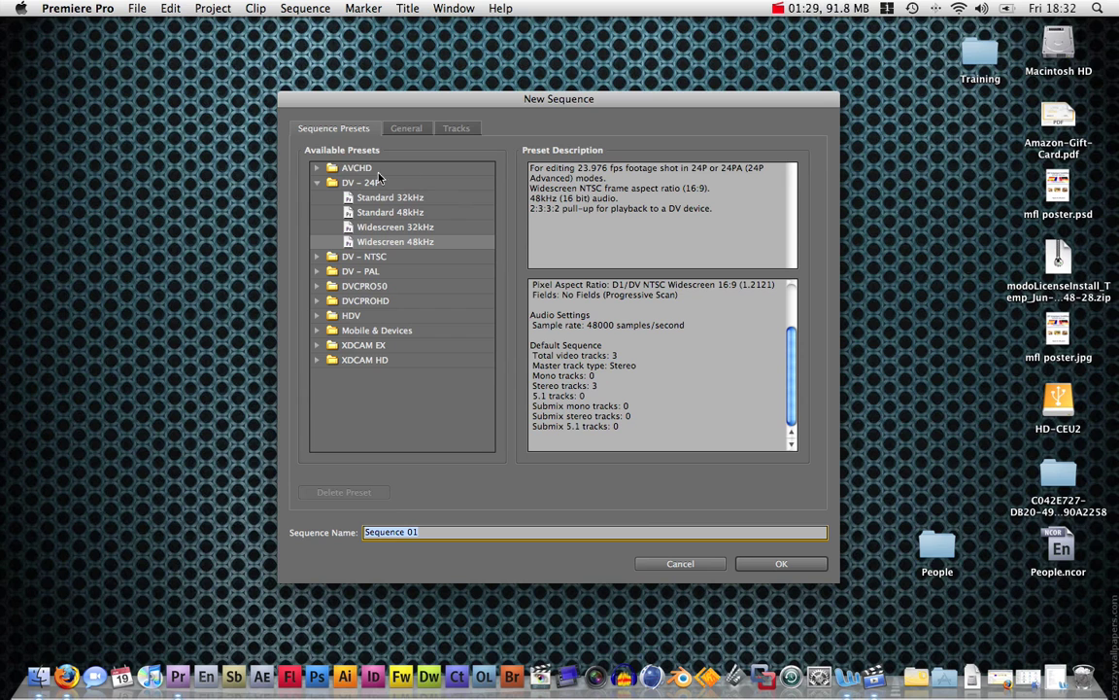
Step: Expand DV - PAL and DV - NTSC presets, comparing Widescreen and Standard 48kHz descriptions
click(317, 273)
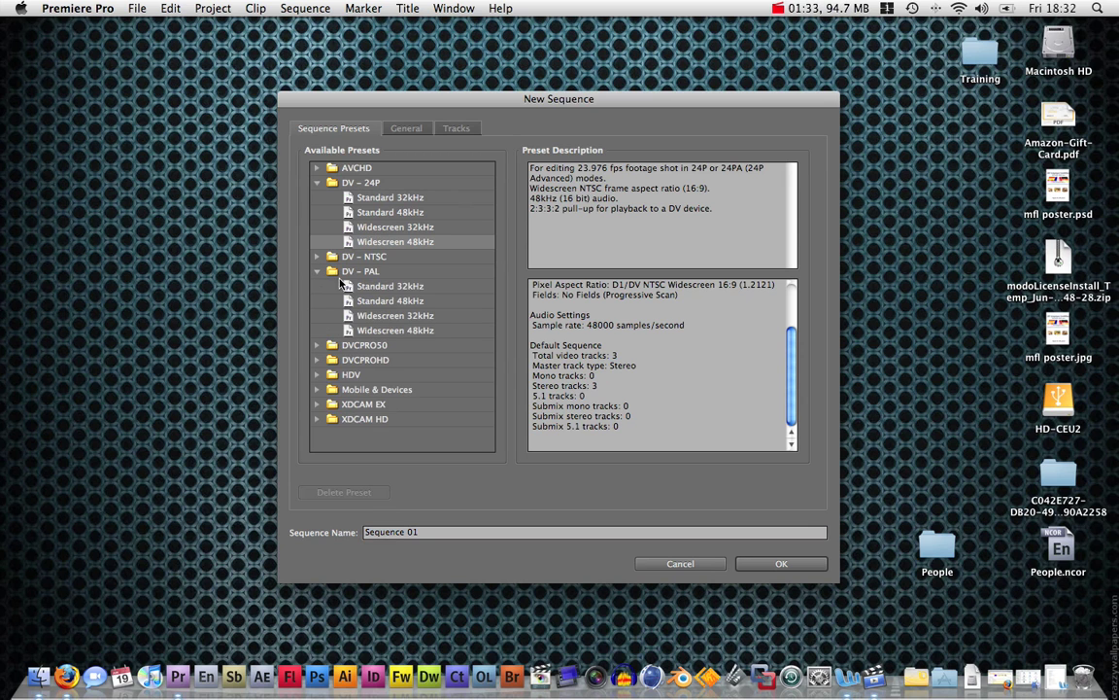
click(391, 330)
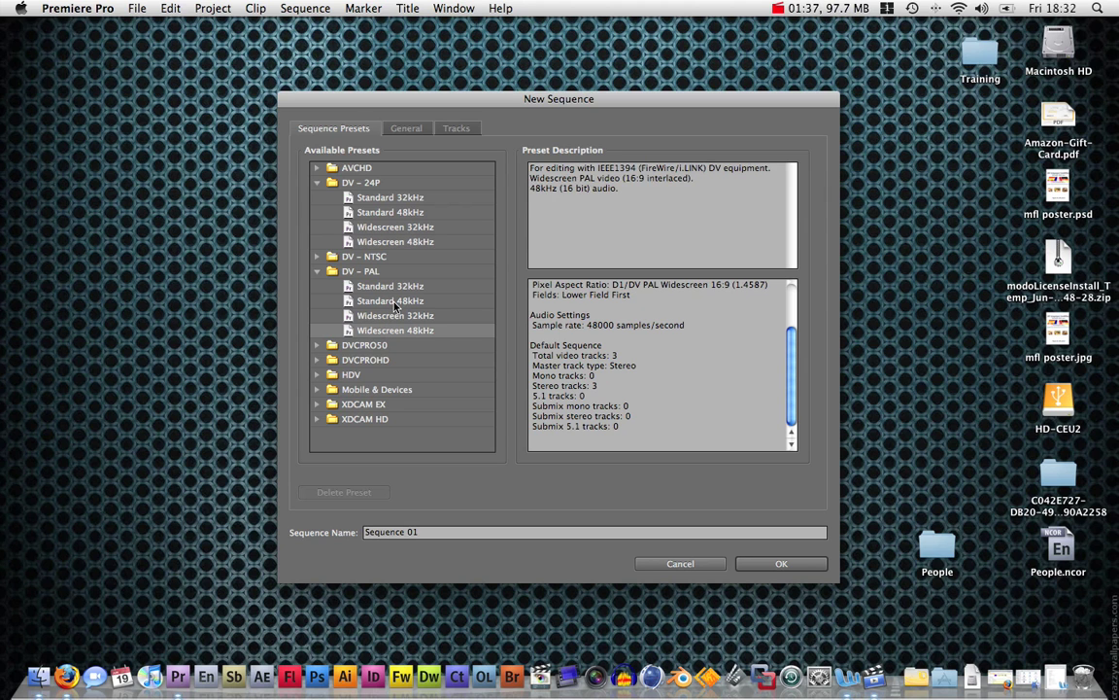
click(381, 305)
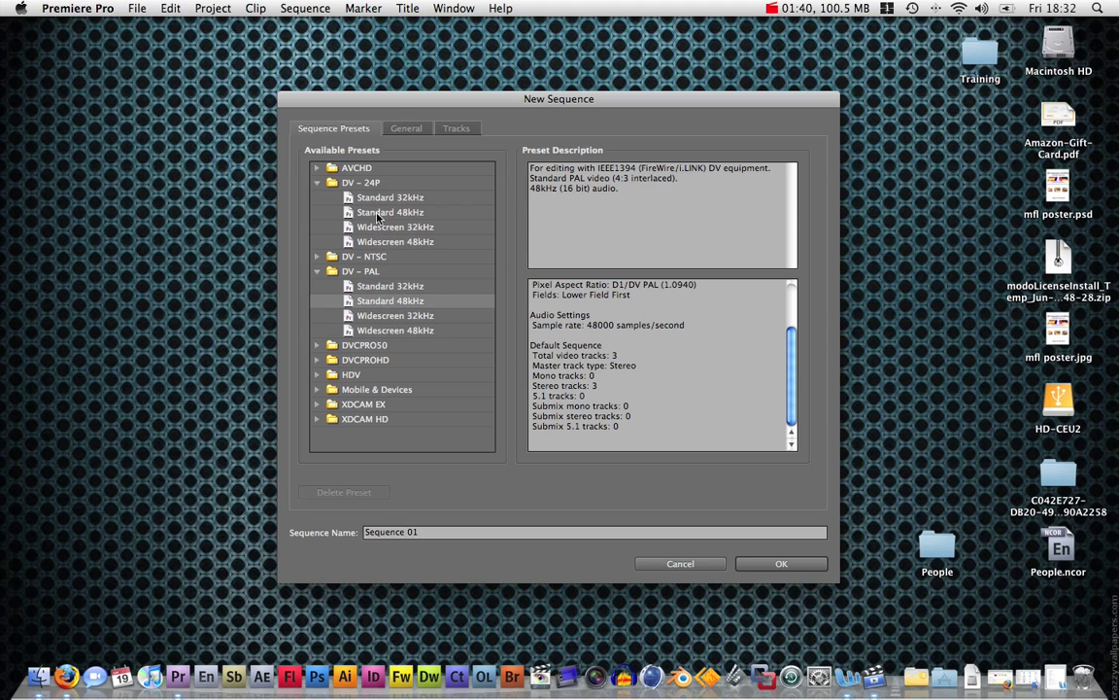
click(316, 257)
click(381, 316)
click(384, 286)
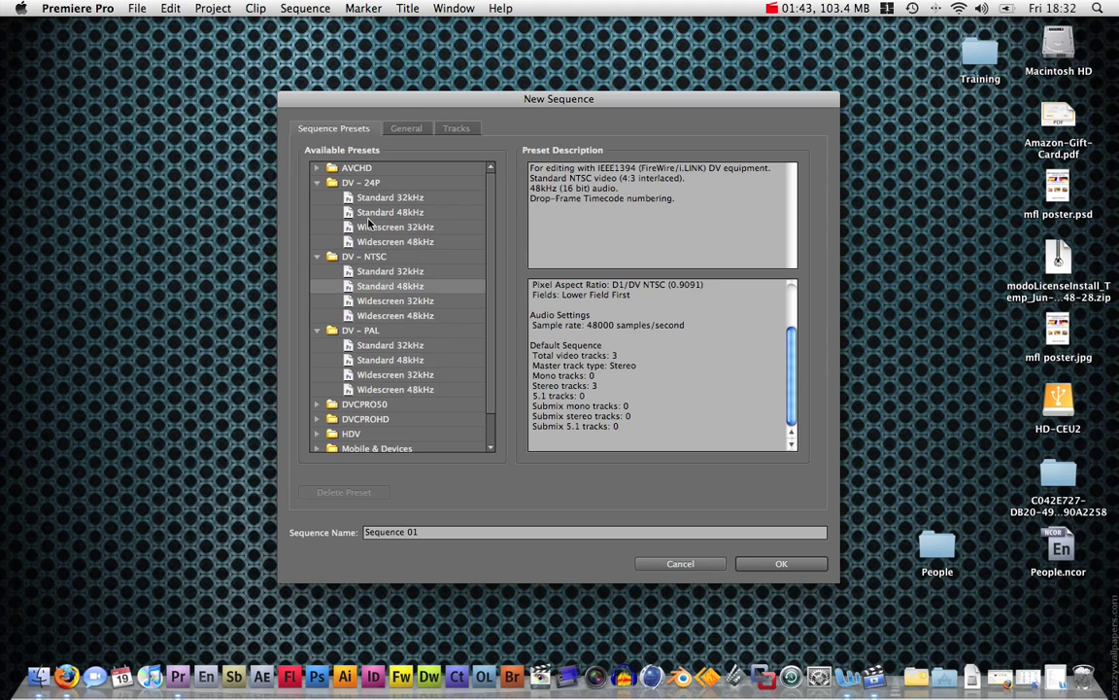
Step: Compare the DV - 24P group with the expanded HDV preset group
click(362, 183)
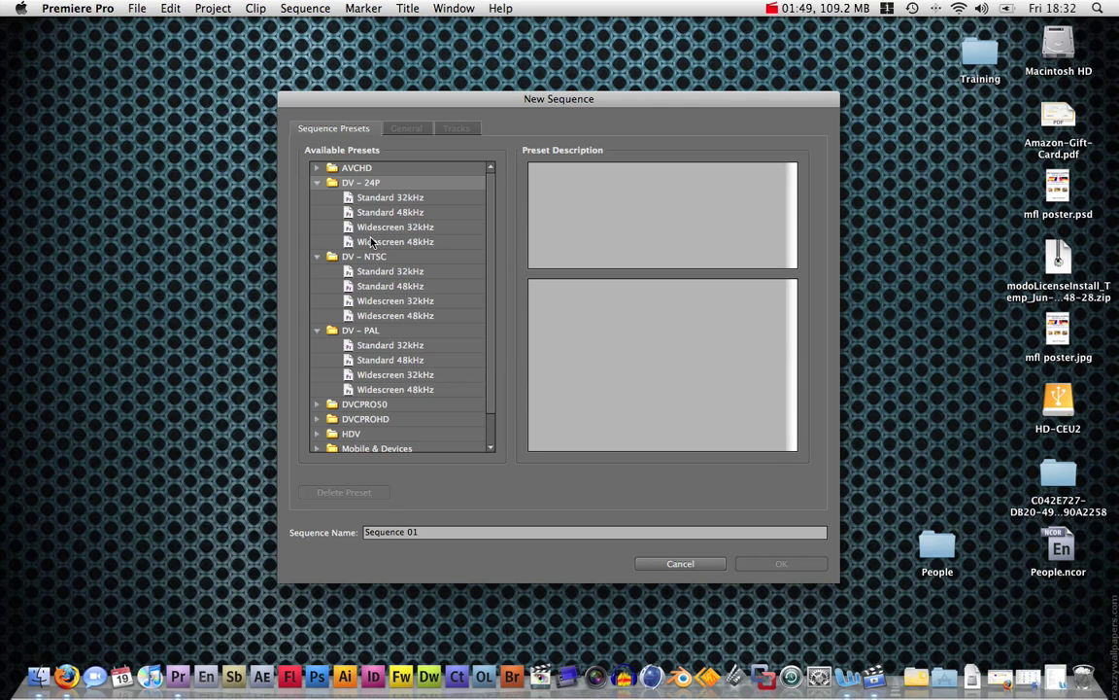
scroll(369, 355, down, 2)
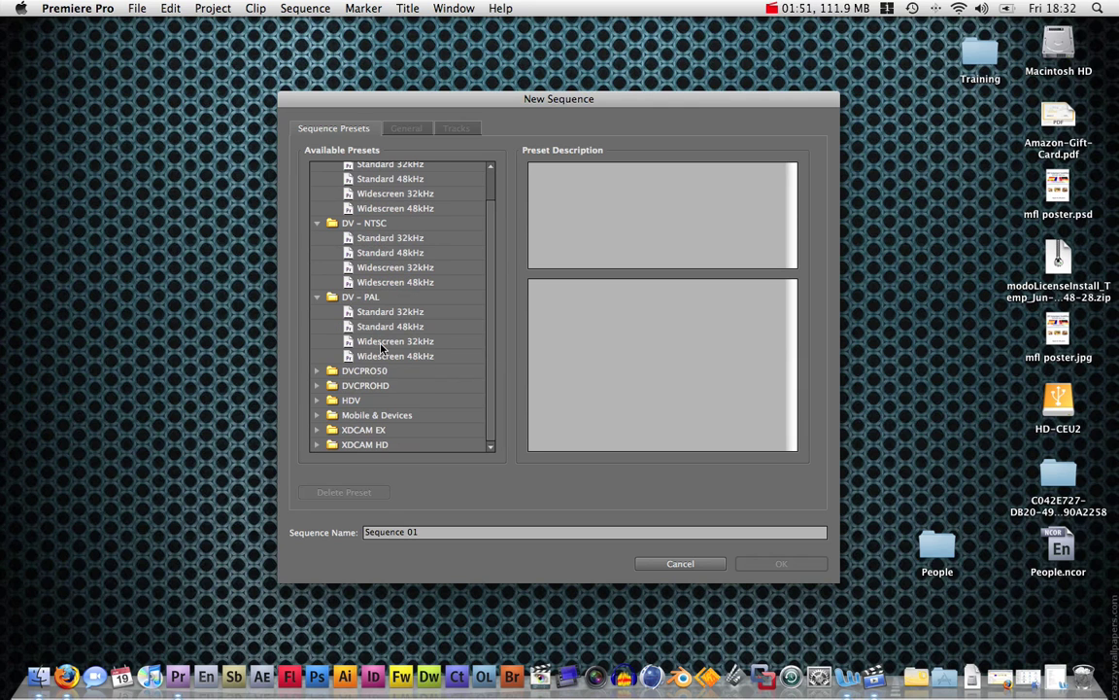
click(318, 401)
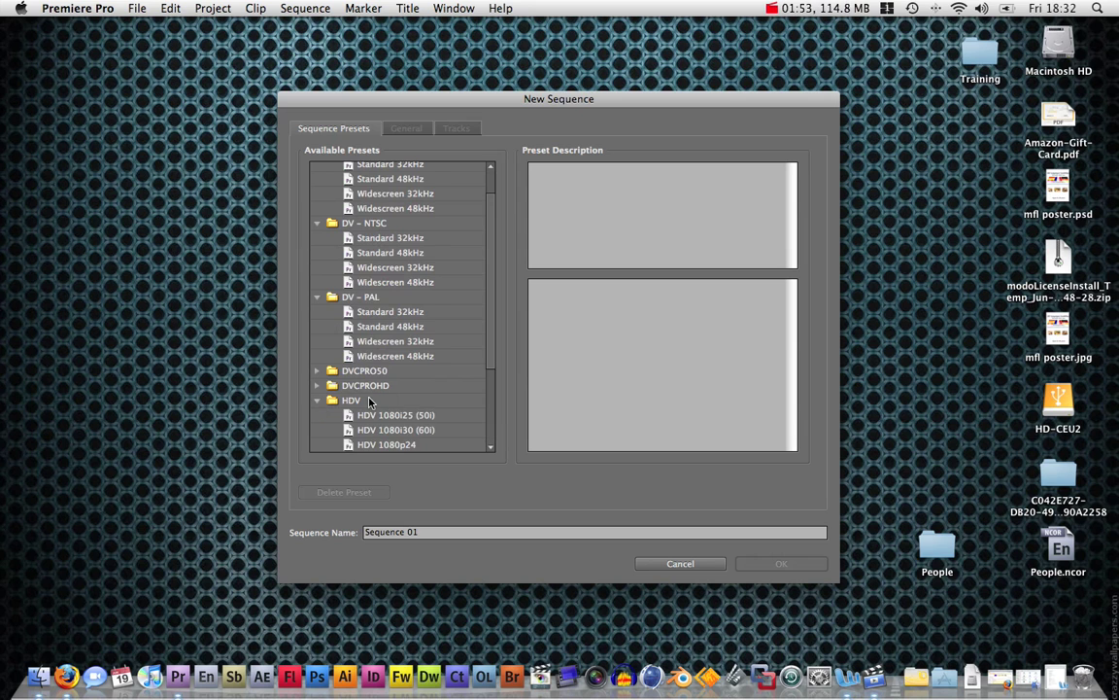
scroll(379, 402, down, 2)
scroll(378, 401, down, 2)
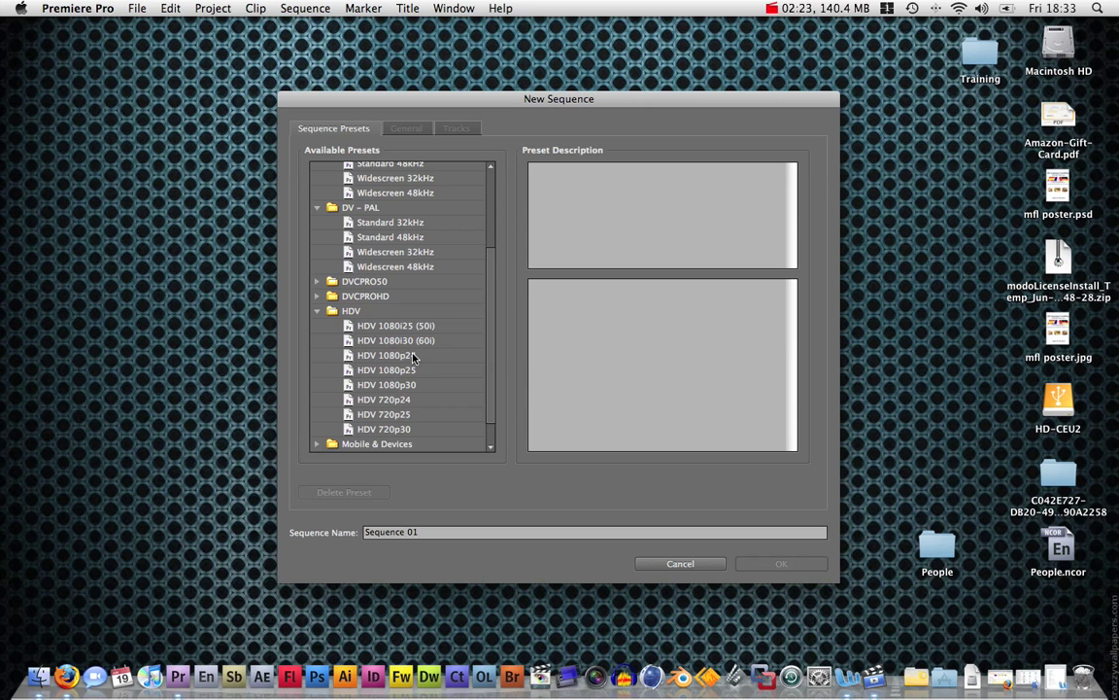
Step: Name the sequence 'practice' and select the DV - PAL Widescreen 48kHz preset
click(391, 531)
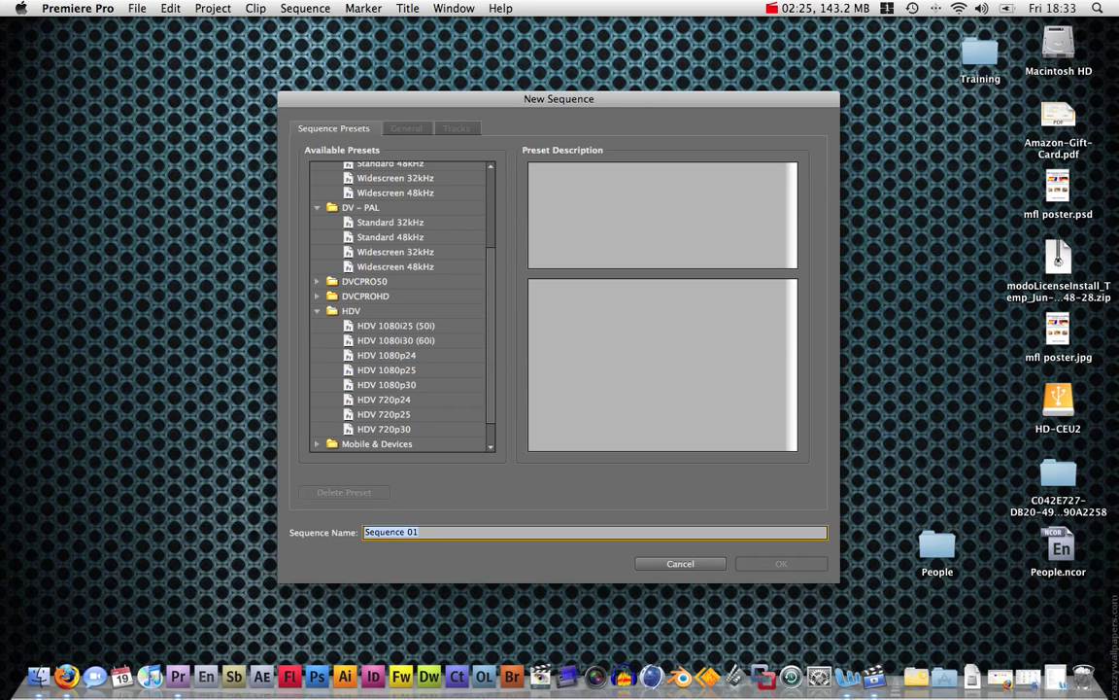
text(practice)
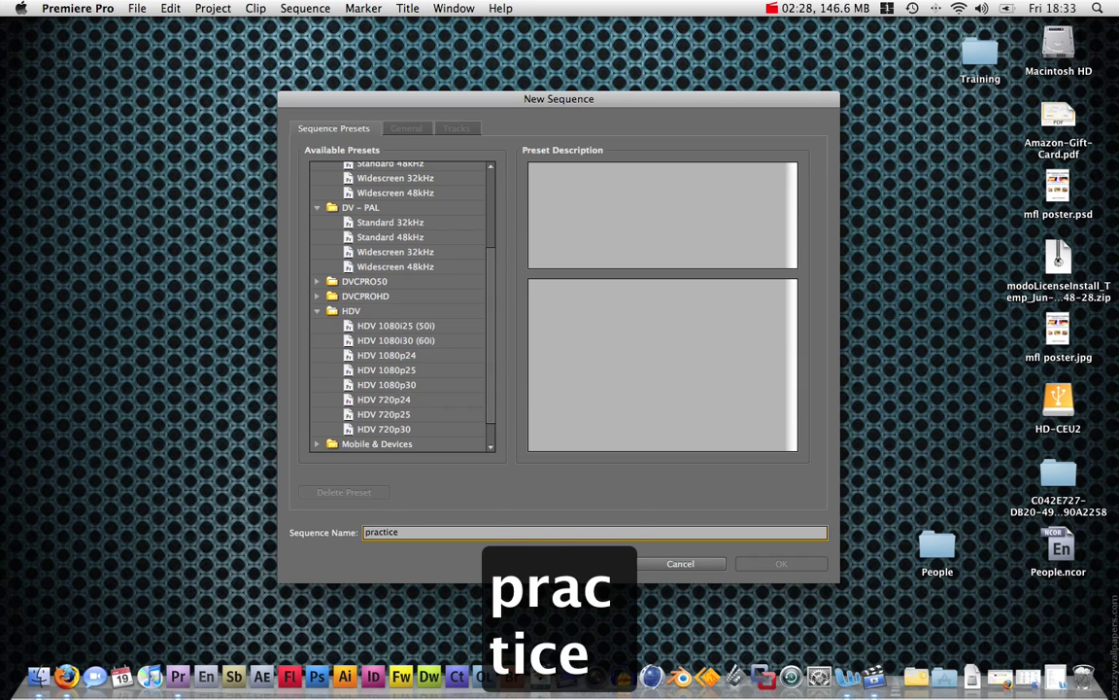
key(Return)
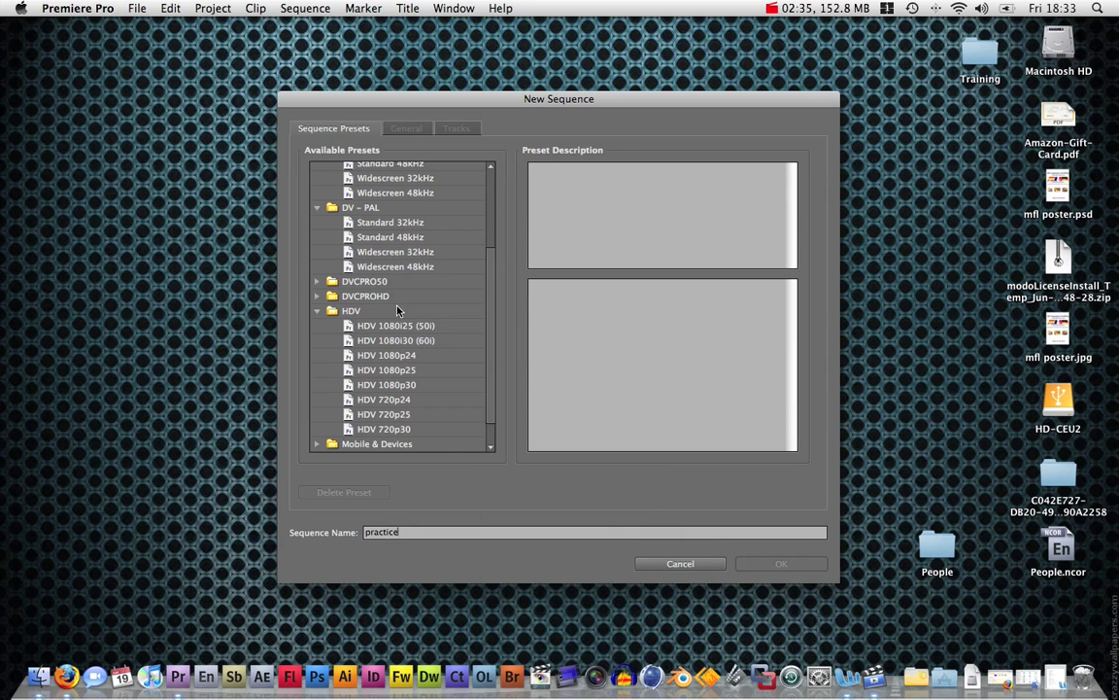
scroll(395, 278, up, 2)
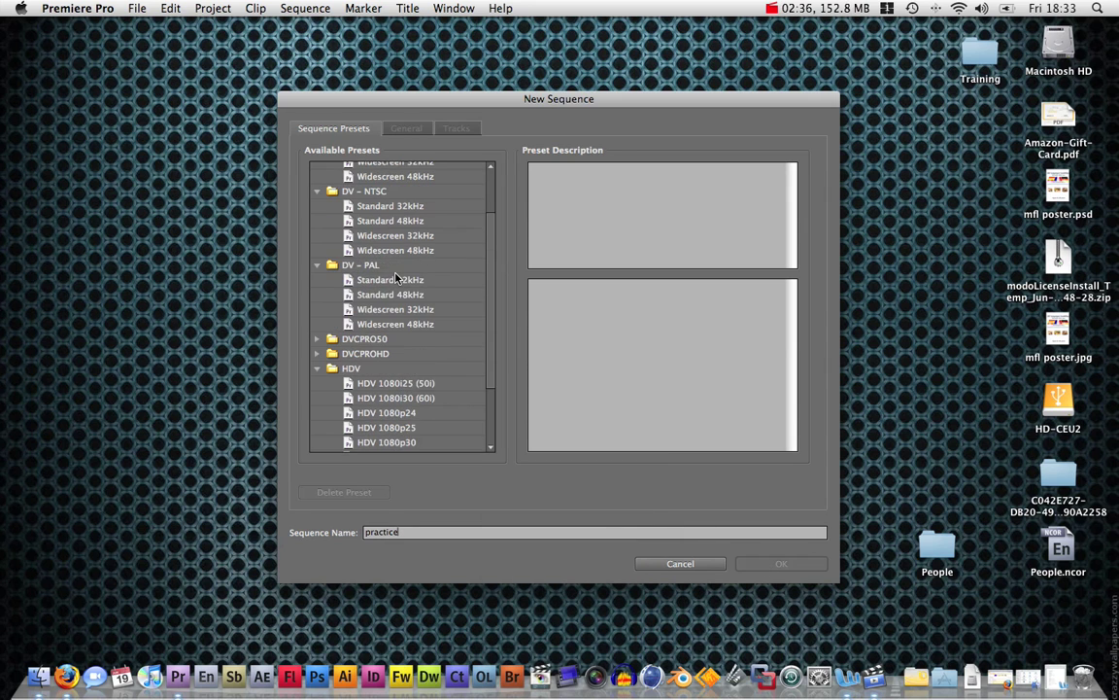
click(375, 326)
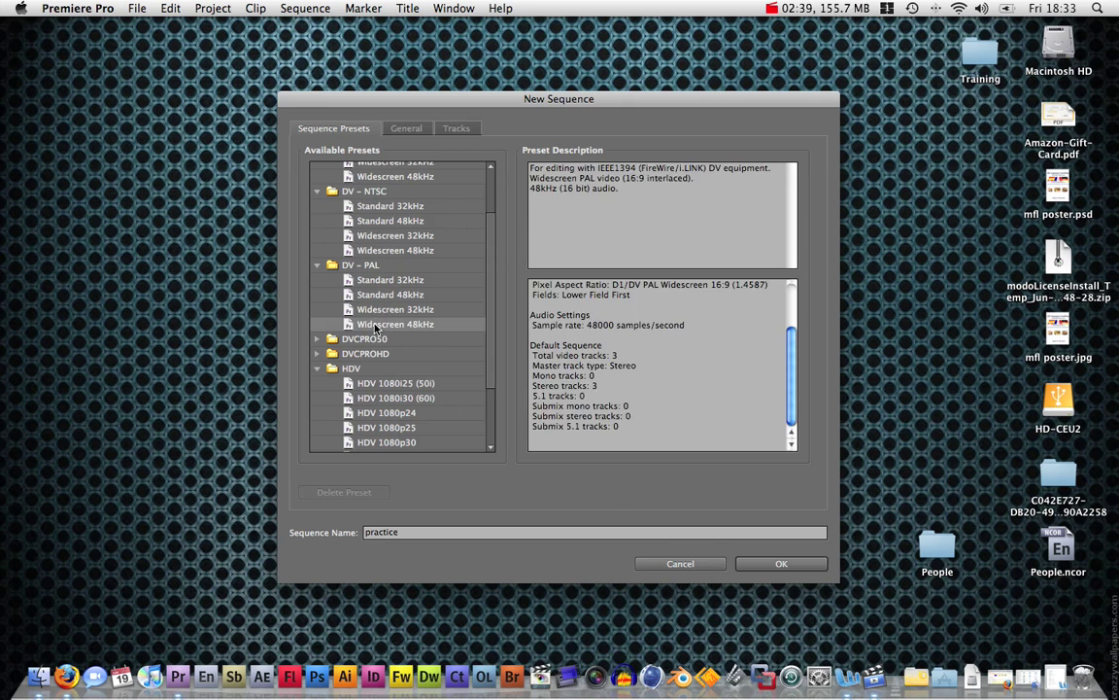
Step: Create the practice sequence, widen the Timeline over the Info panel, and show the Audio Mixer
click(777, 565)
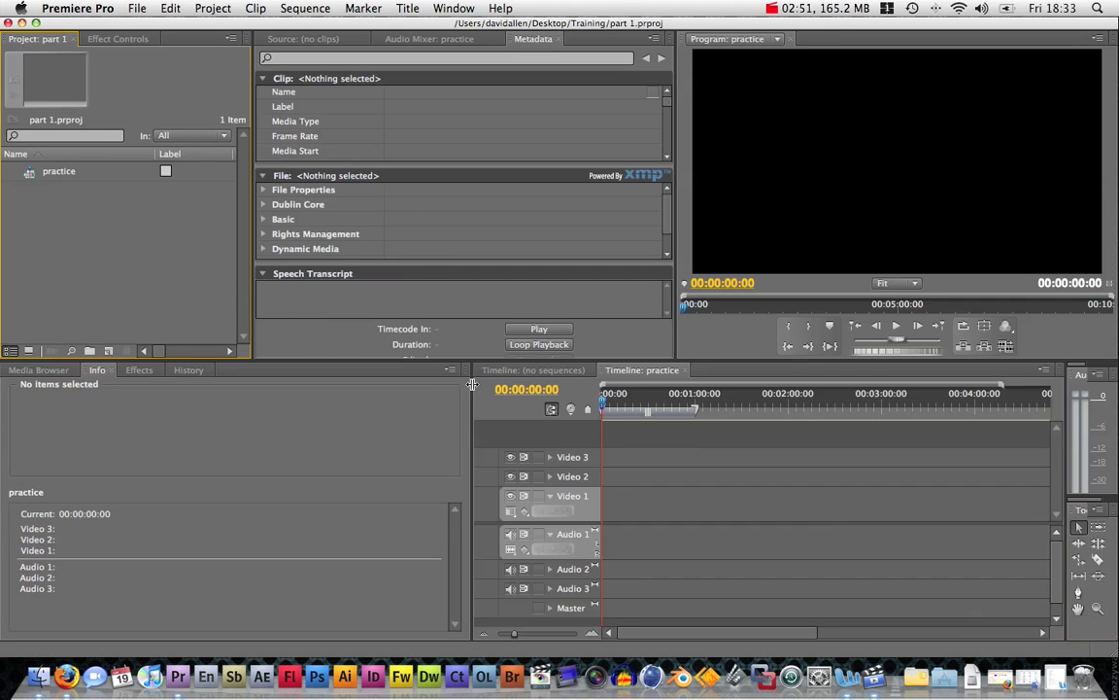
drag(472, 388, 379, 388)
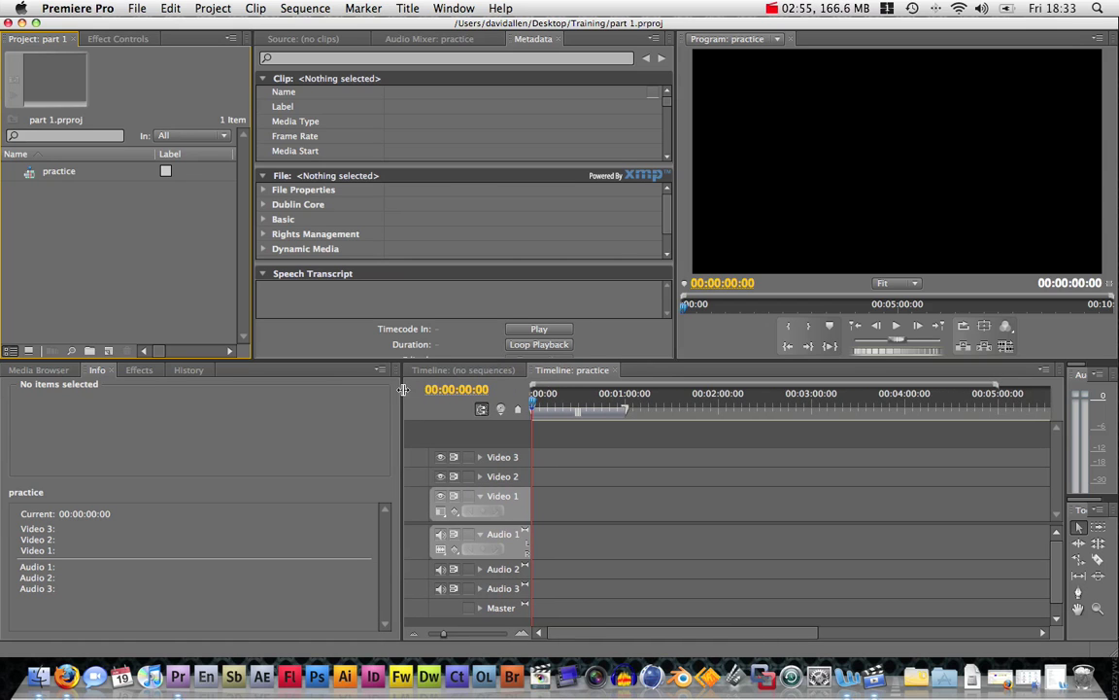
drag(404, 394, 259, 410)
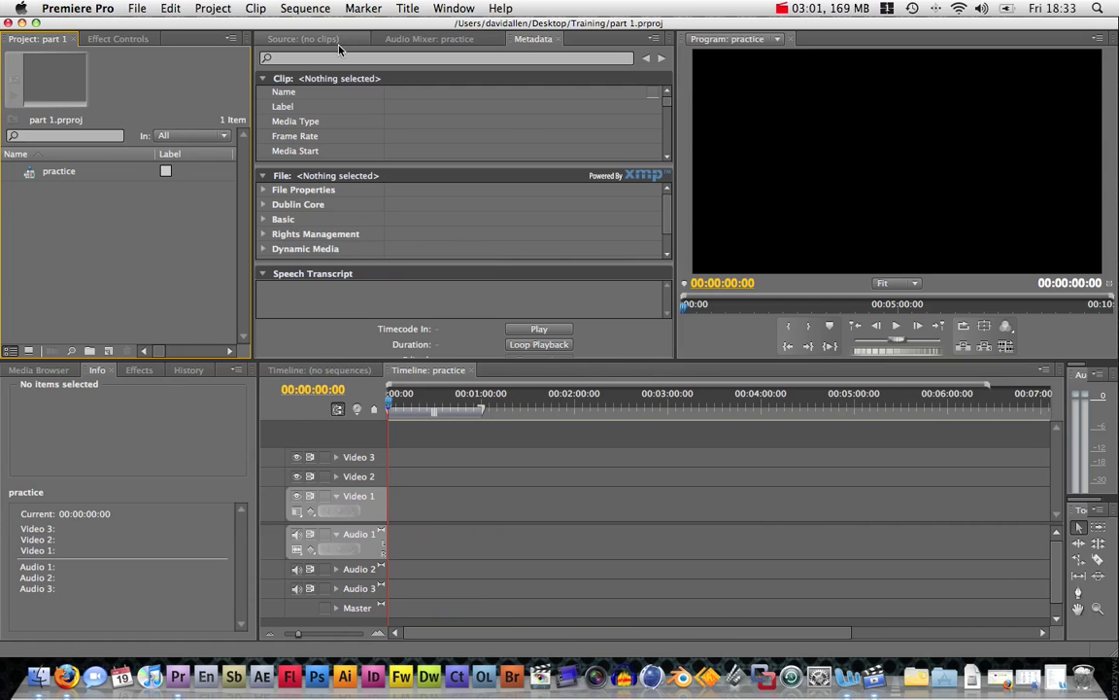
click(427, 39)
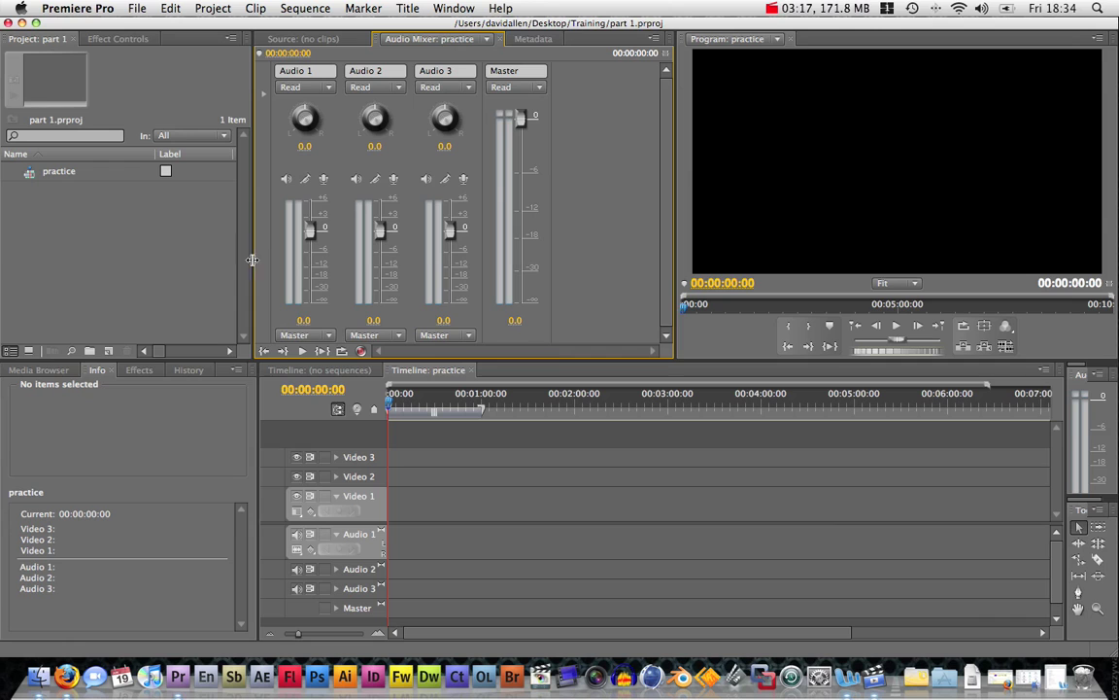
Step: Activate the Project and Timeline panels, then show Effect Controls and the Effects library
click(34, 39)
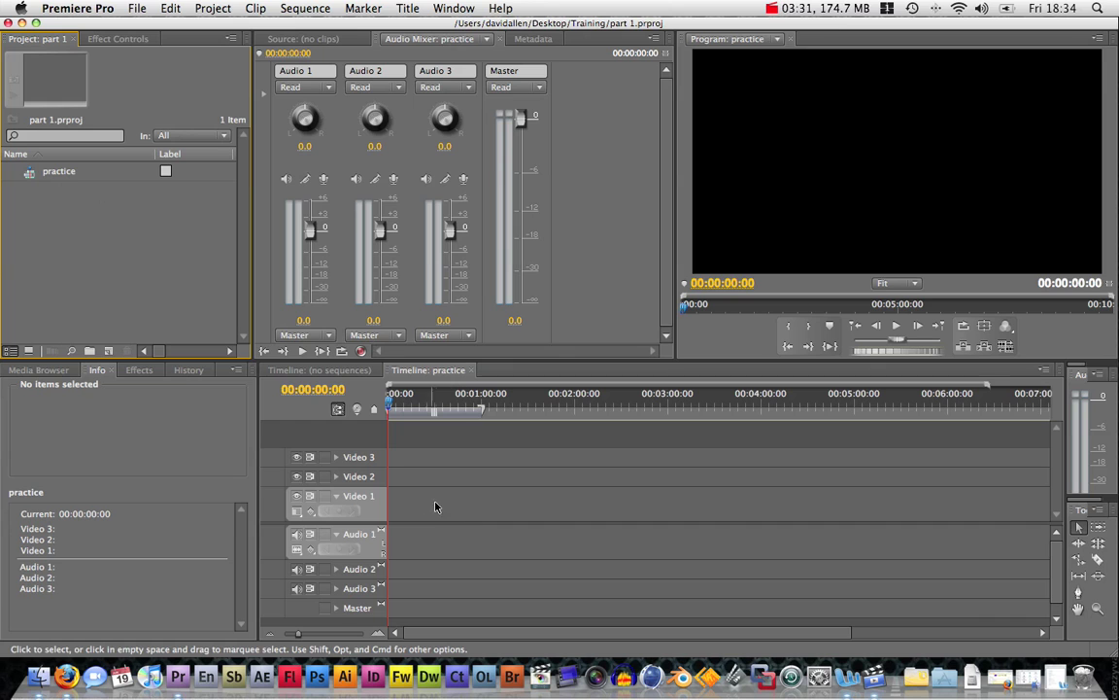
click(403, 411)
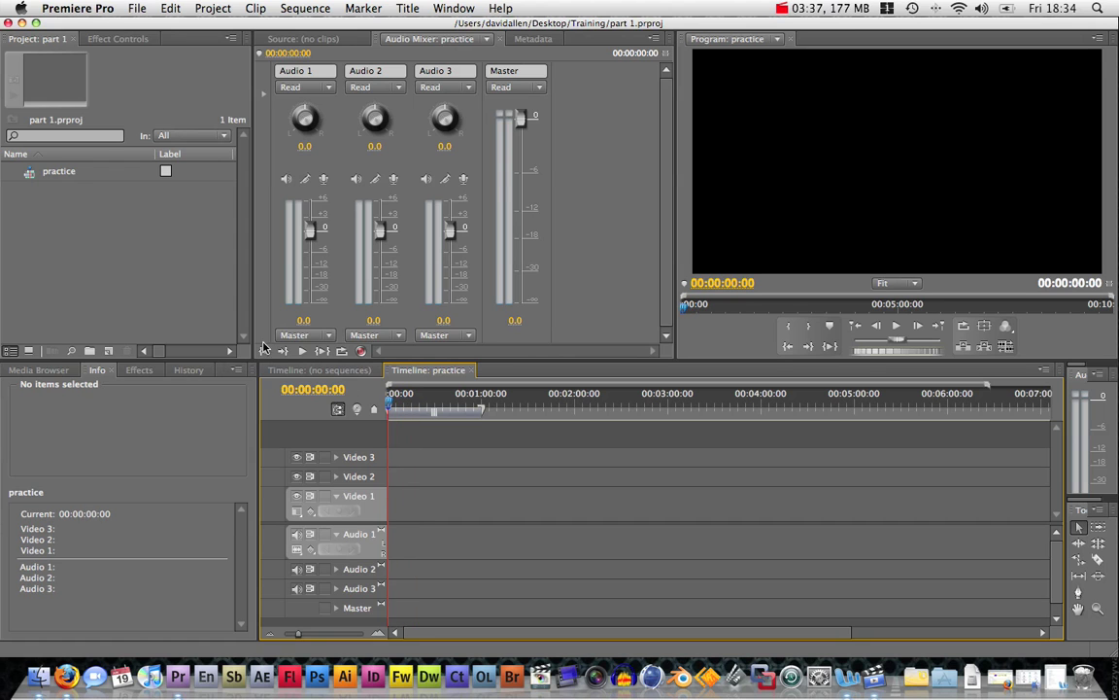
click(88, 40)
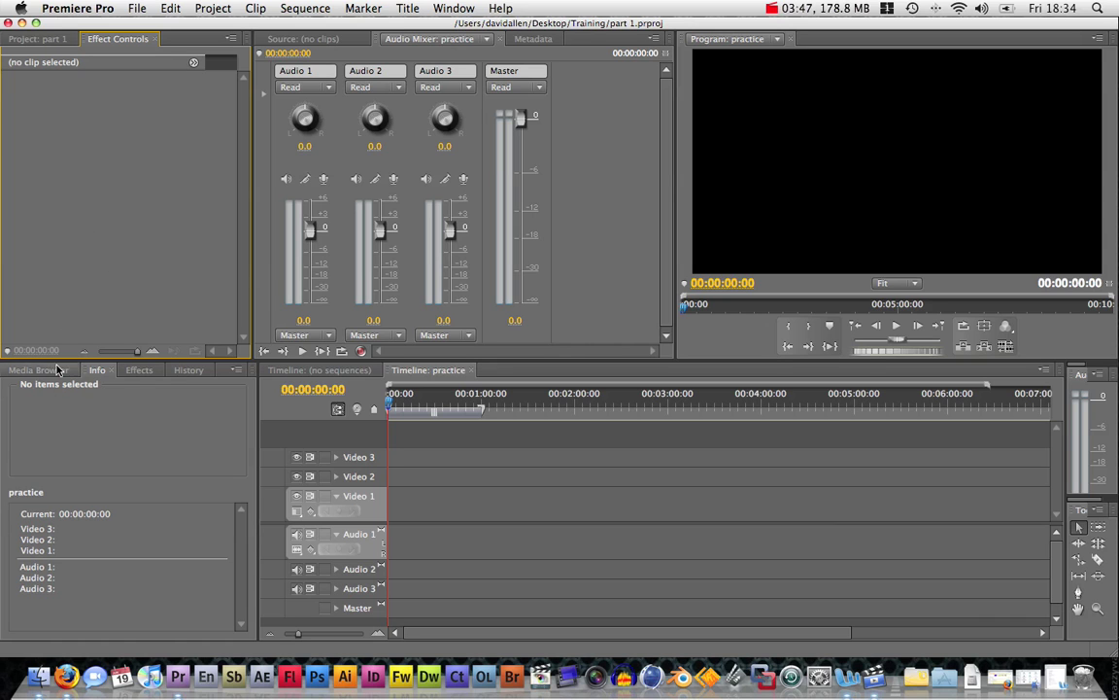
click(138, 370)
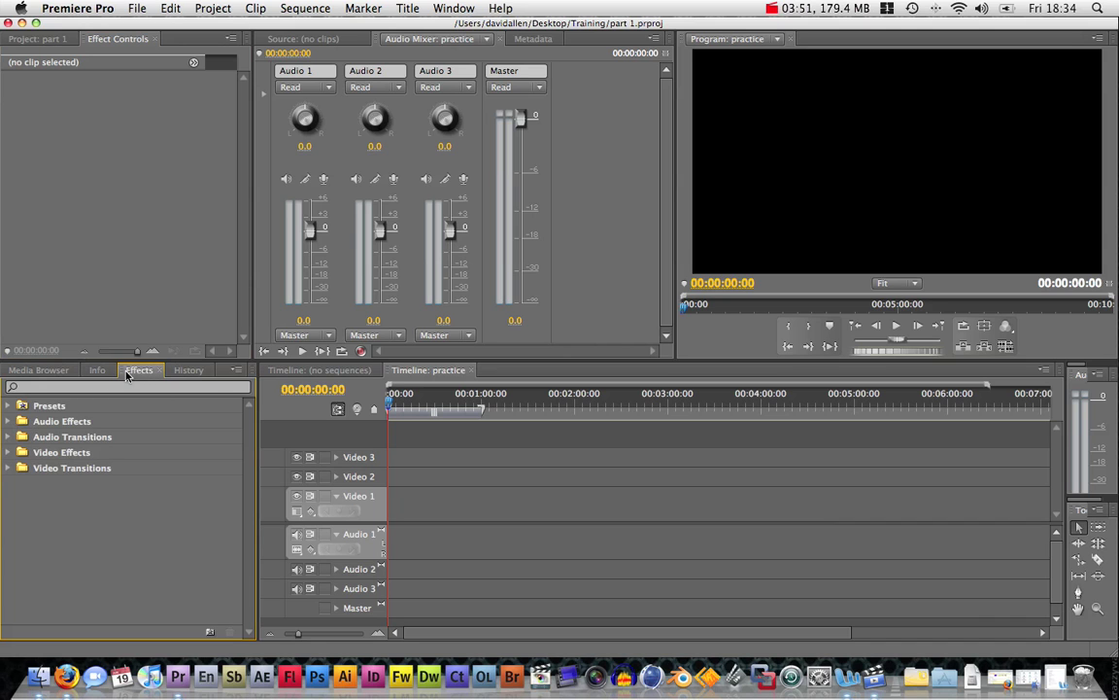
Step: Expand and collapse the Audio Transitions, Crossfade and Video Effects folders
click(8, 437)
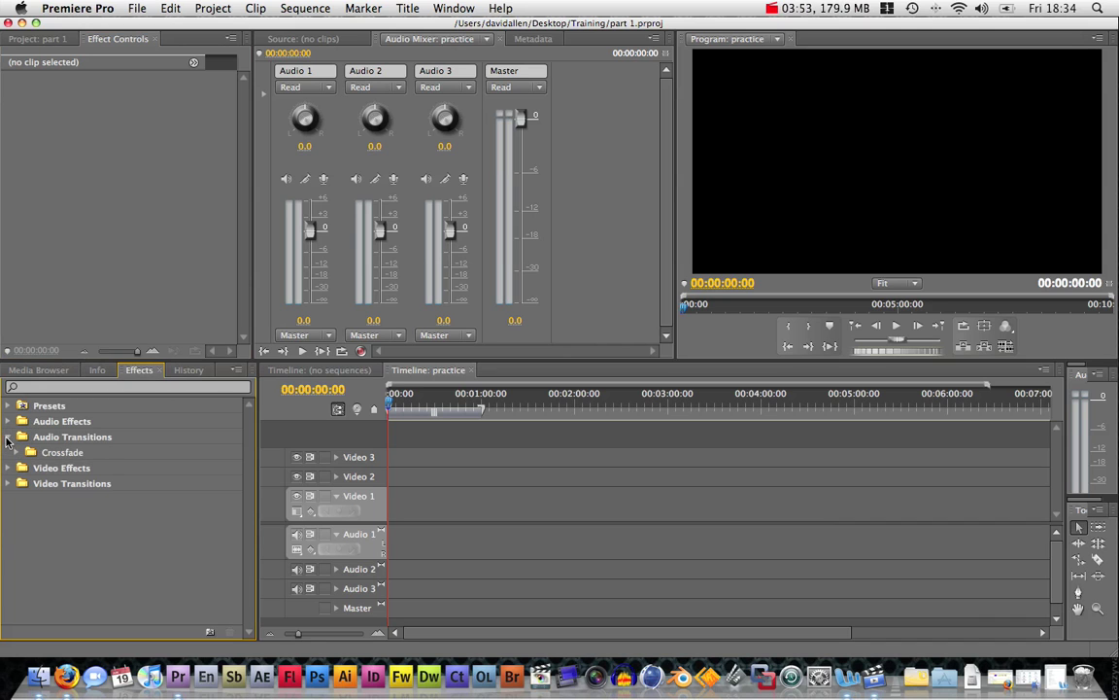
click(16, 452)
click(8, 437)
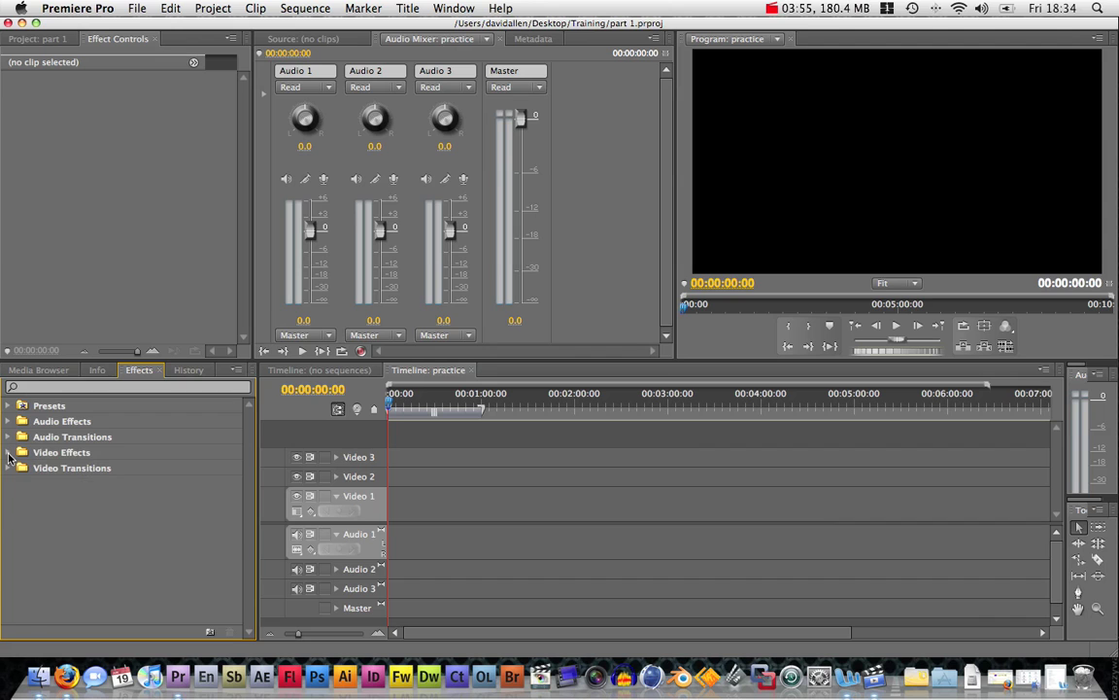
click(9, 453)
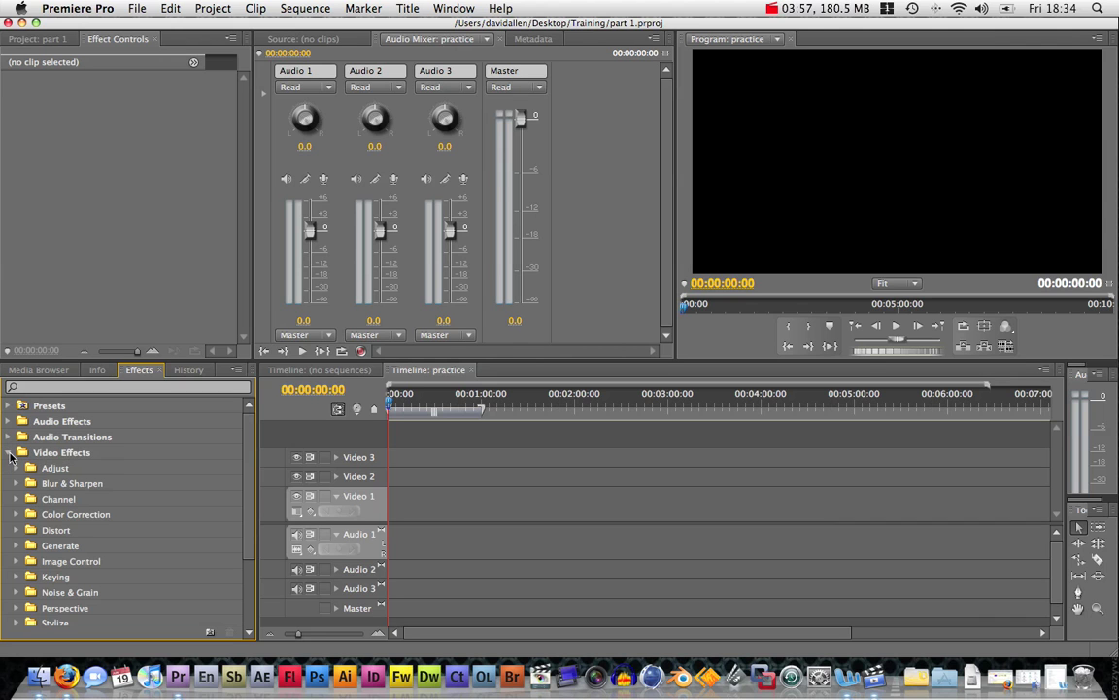
click(8, 453)
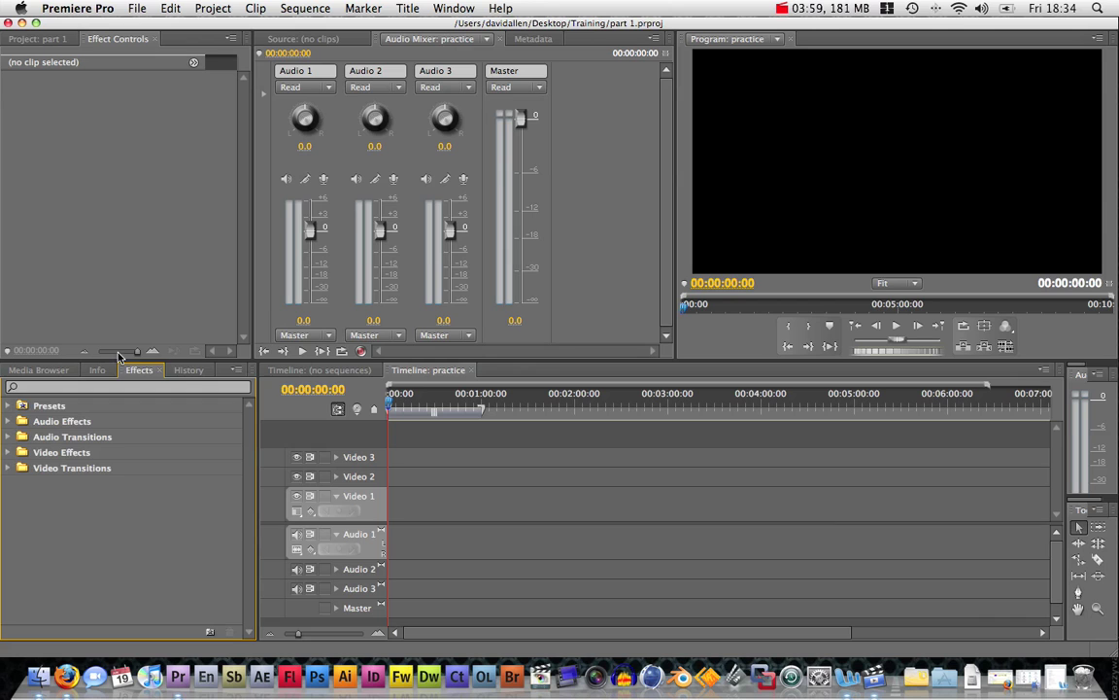
Step: View the History panel, then the Effects library, then the Info panel
click(184, 370)
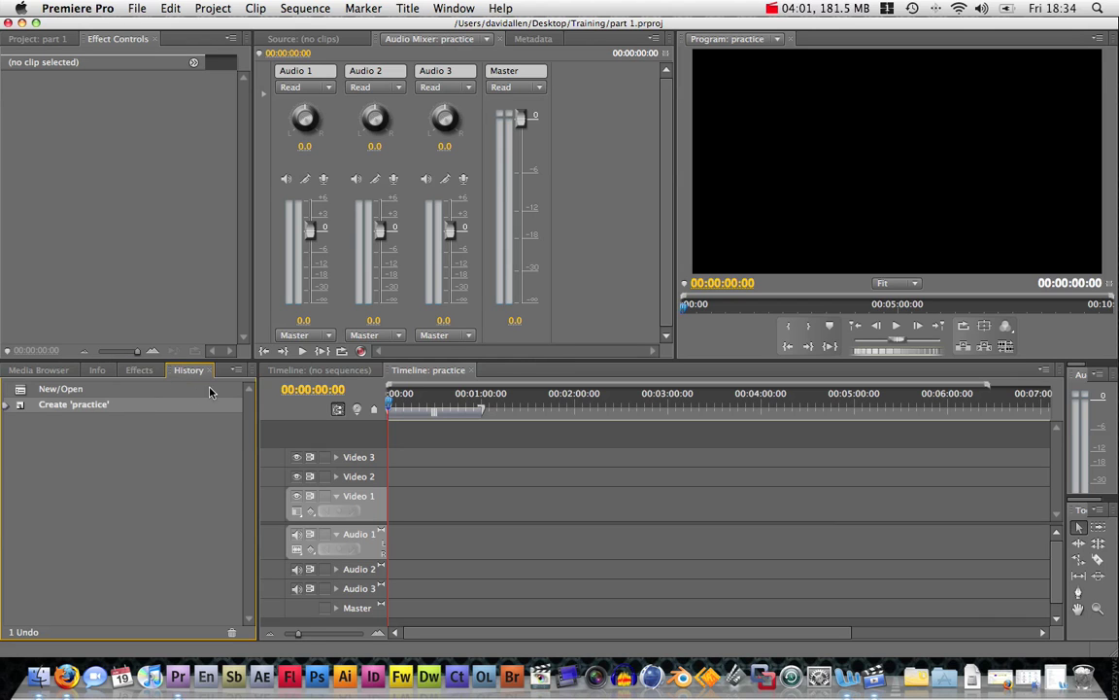
click(137, 371)
click(98, 370)
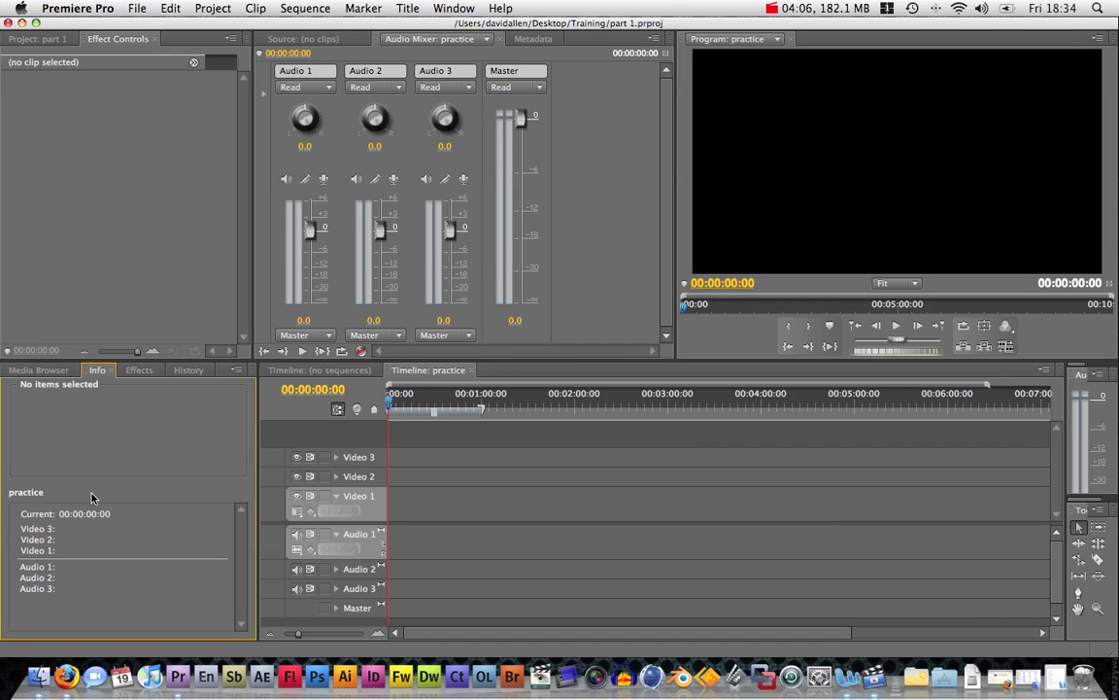
Step: Browse the Macintosh HD drive in the Media Browser, then restore the wide Timeline
click(39, 371)
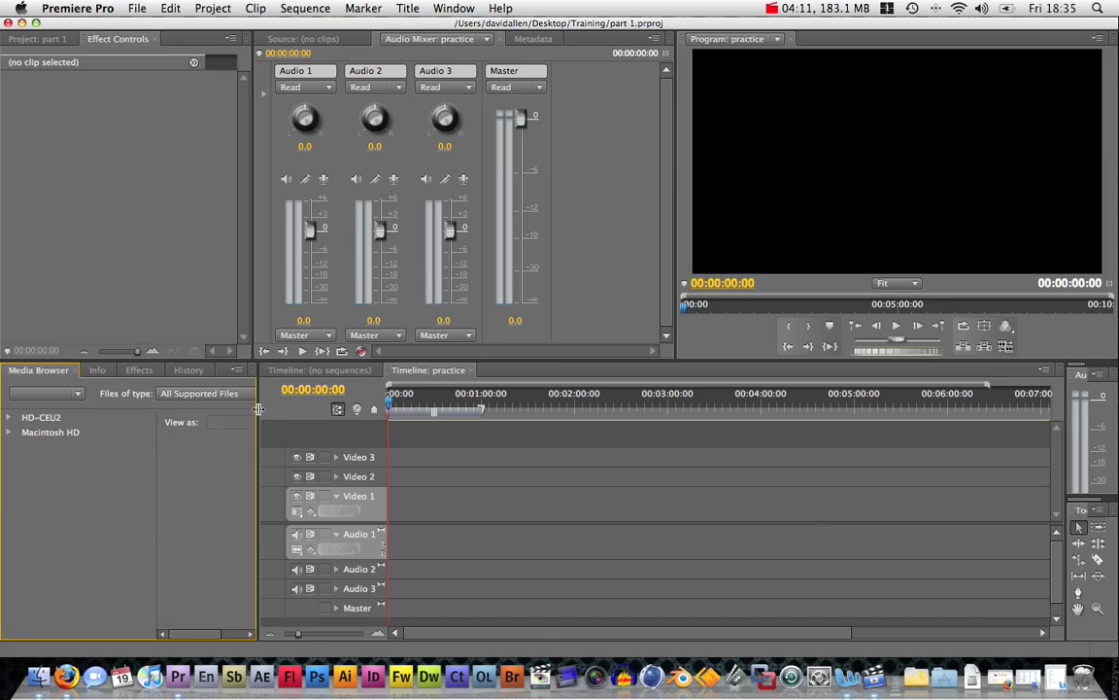
drag(259, 412, 432, 412)
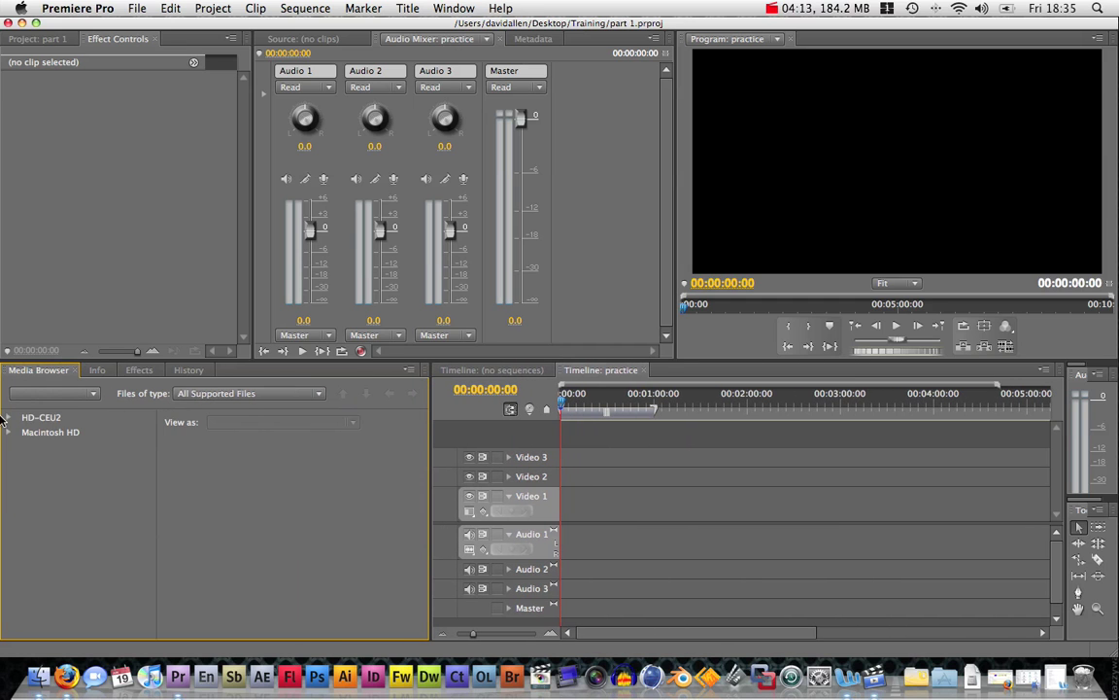
click(41, 431)
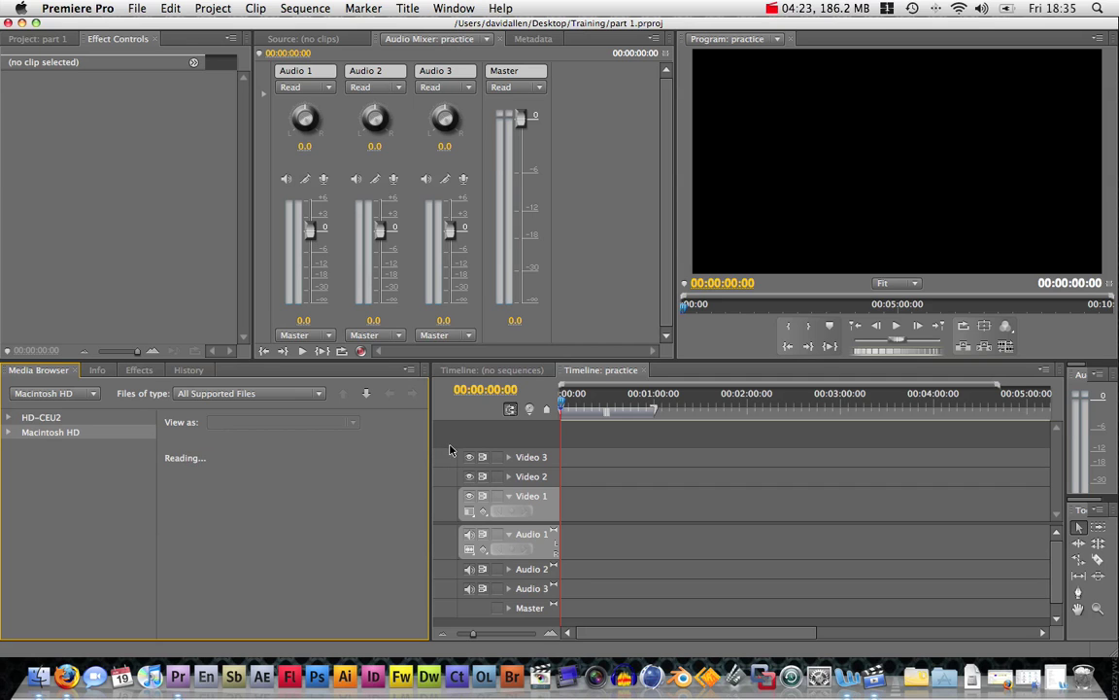
drag(431, 444, 265, 444)
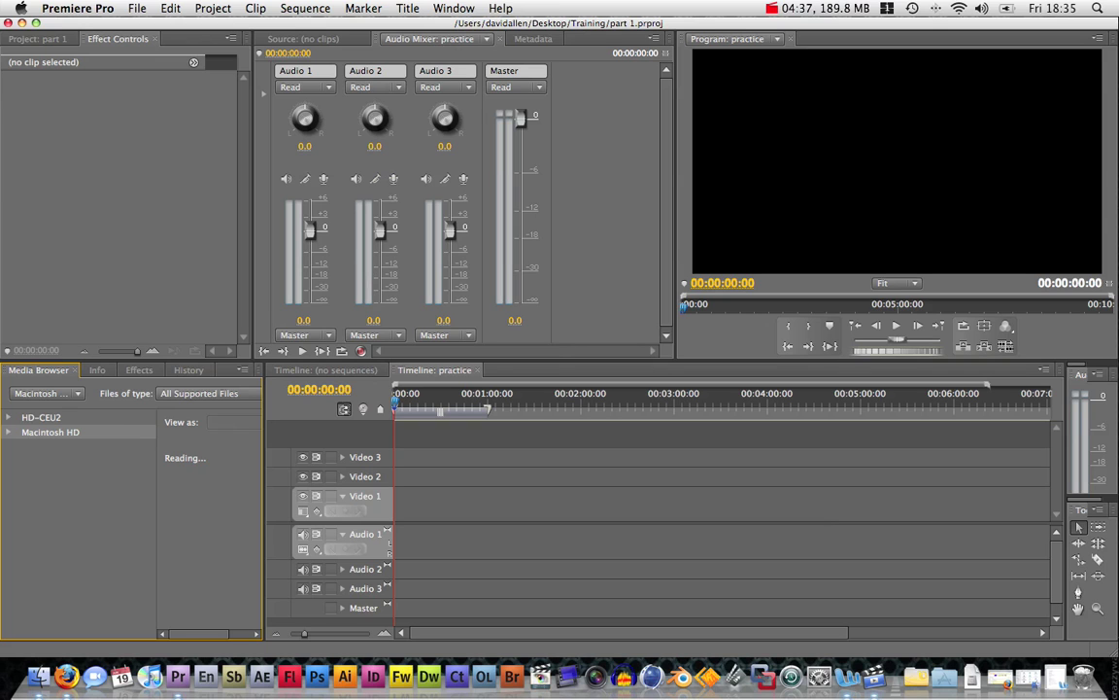
Step: Swing the Audio 2 pan balance to one side, then reset it to 0.0
click(374, 70)
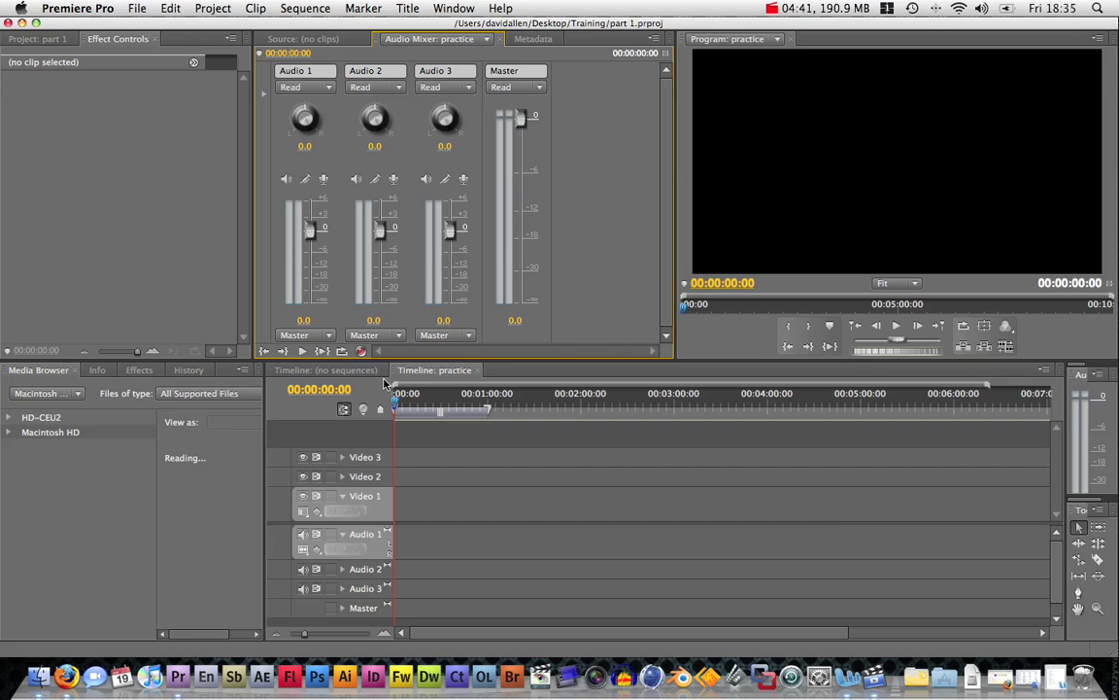
click(370, 563)
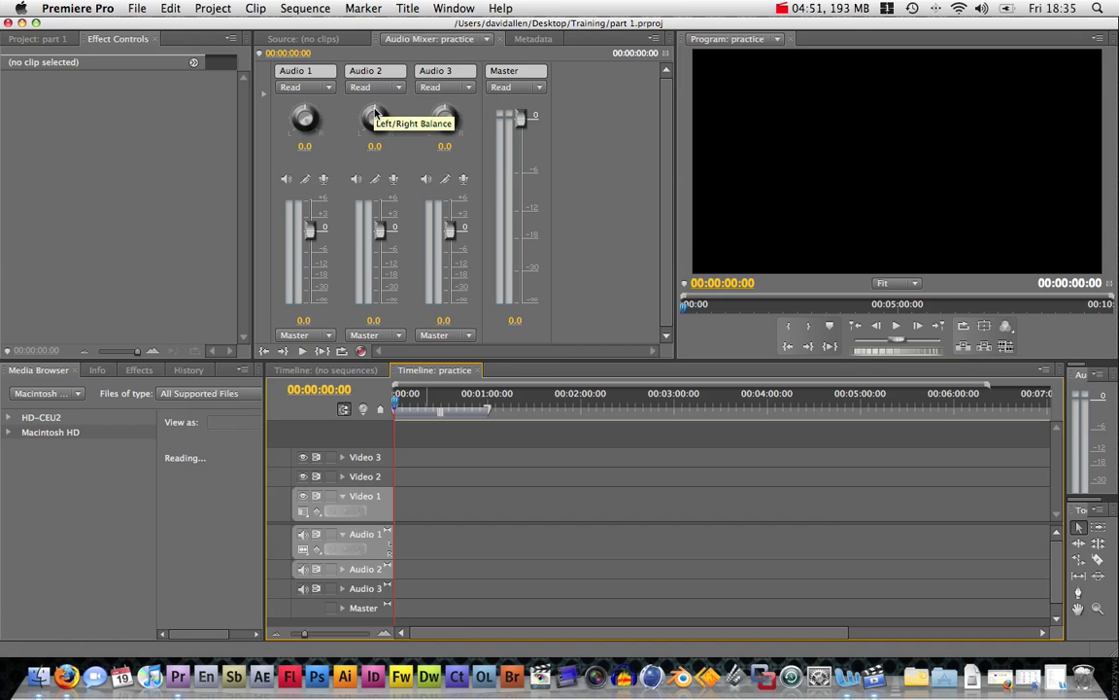
drag(375, 113, 340, 130)
click(375, 146)
text(0)
key(Return)
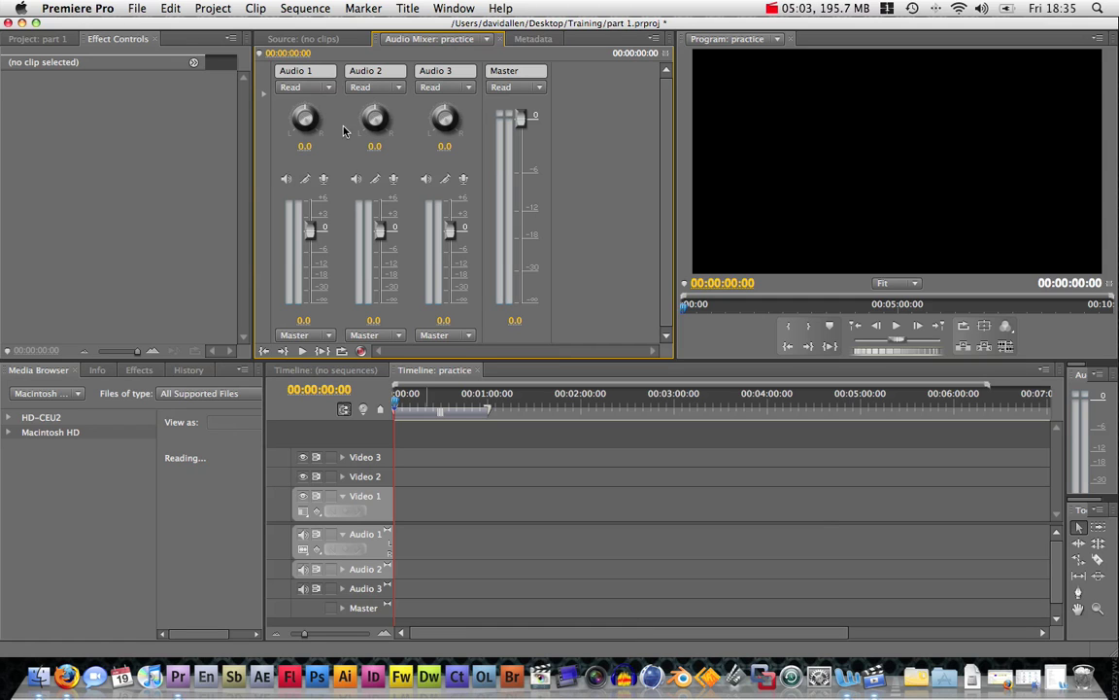
Step: Show the Source monitor, the Project panel's practice sequence, the Audio Mixer, then Metadata
click(324, 40)
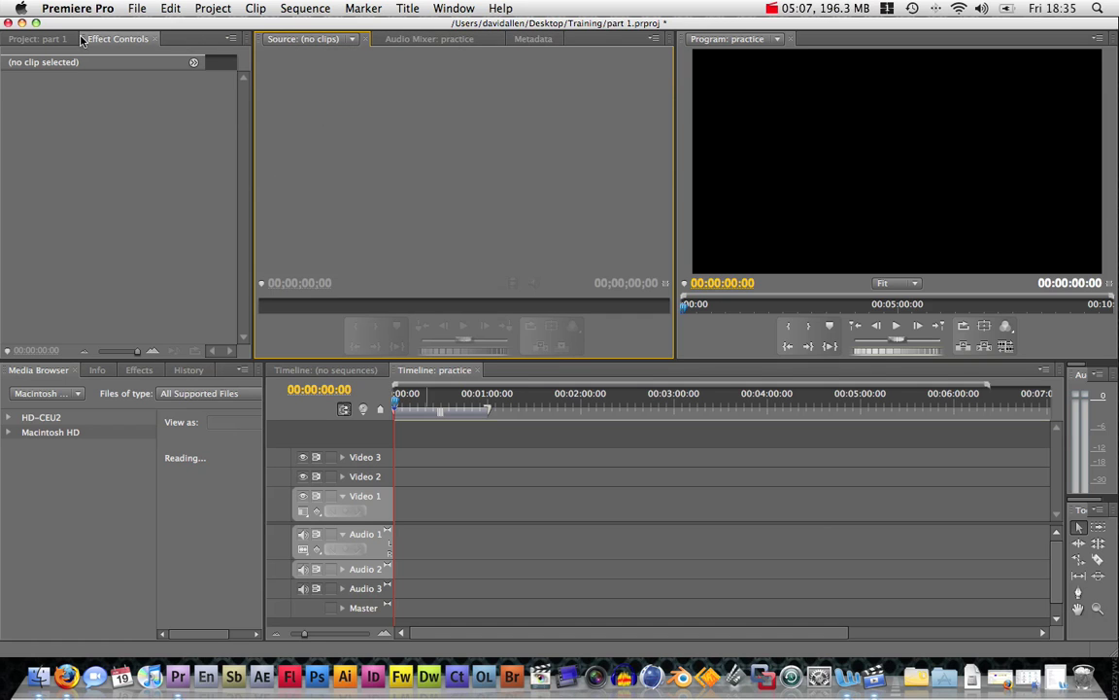
click(40, 39)
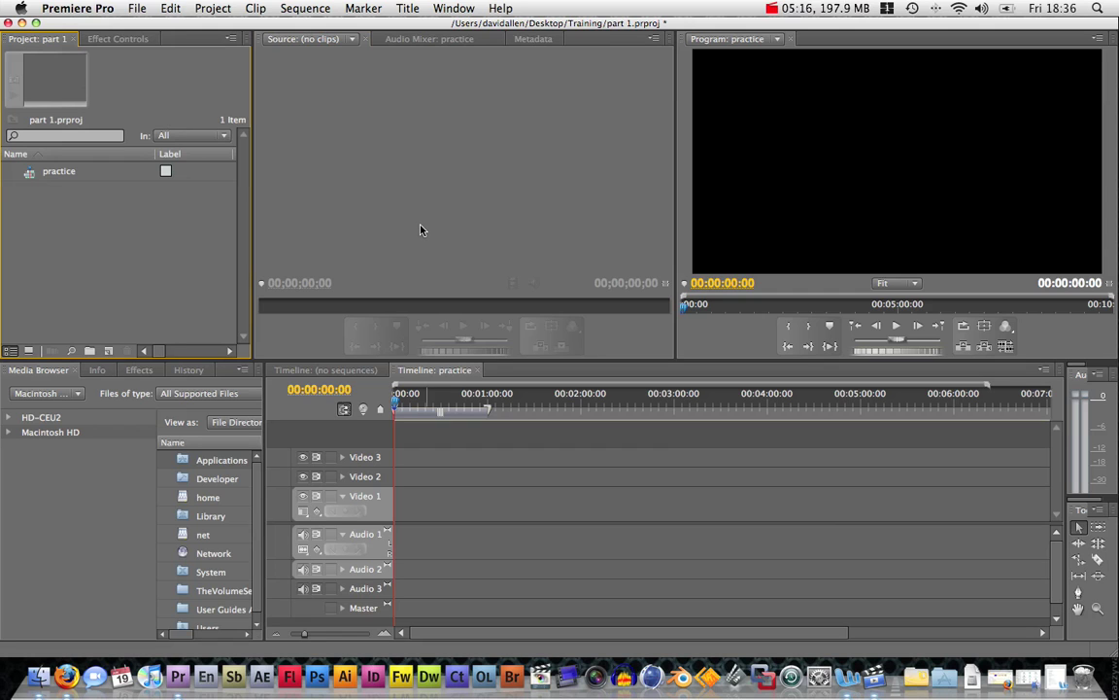
click(427, 44)
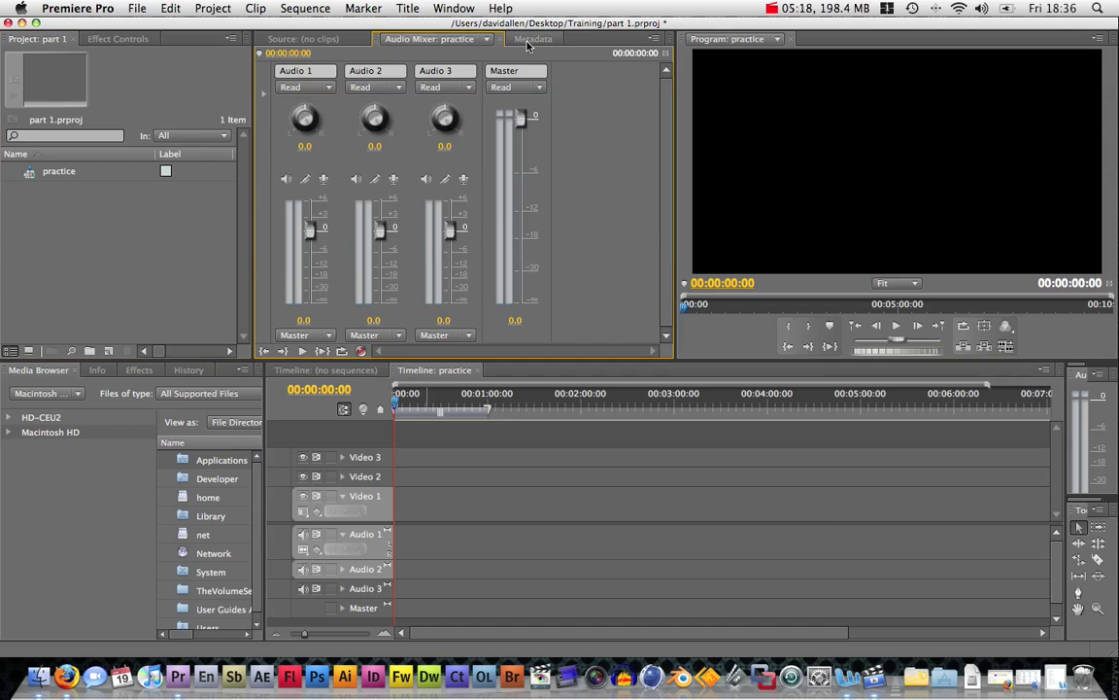
click(531, 41)
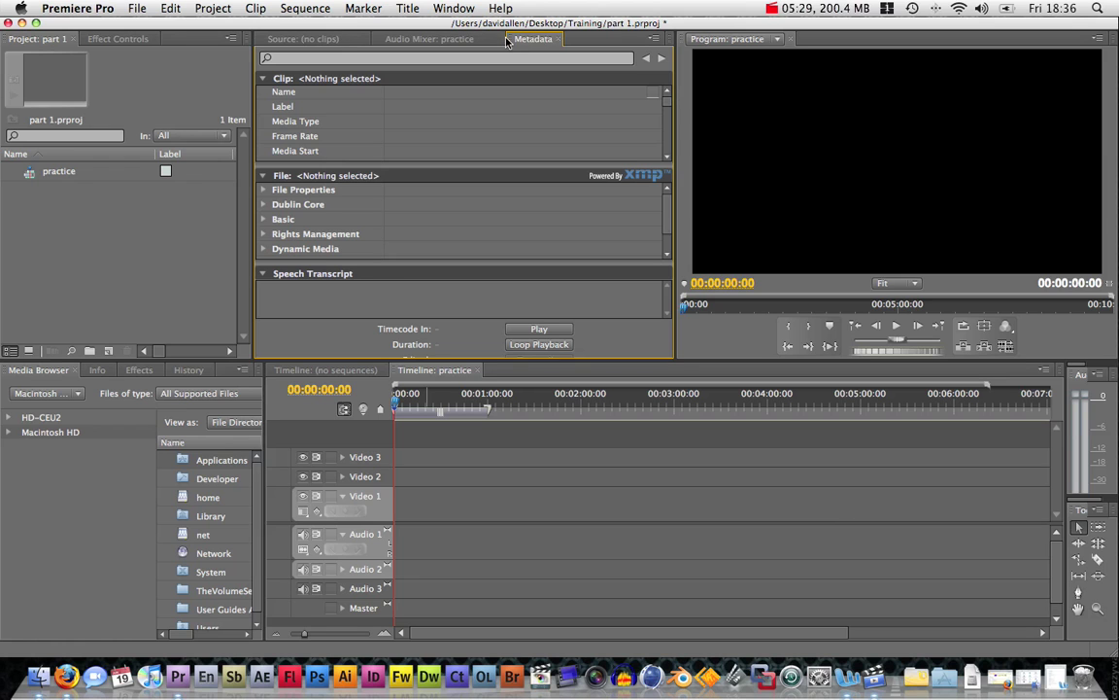
Step: Move Metadata into the Timeline group, undock it as floating, redock it by Source, and reshow Audio Mixer
drag(510, 41, 512, 455)
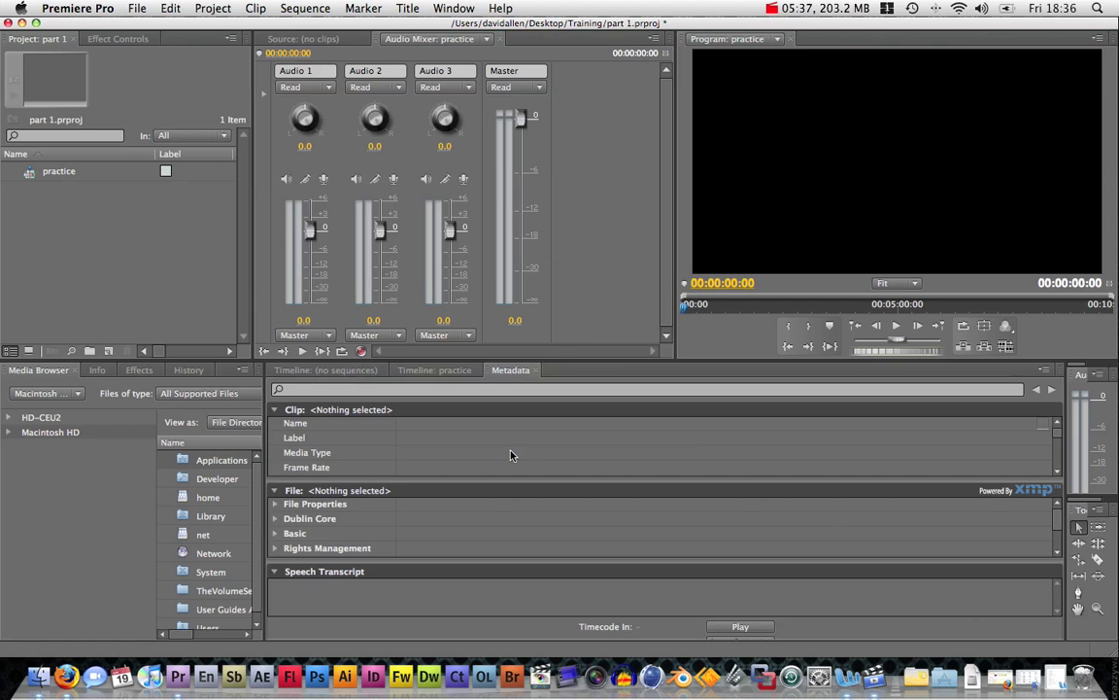
right_click(489, 374)
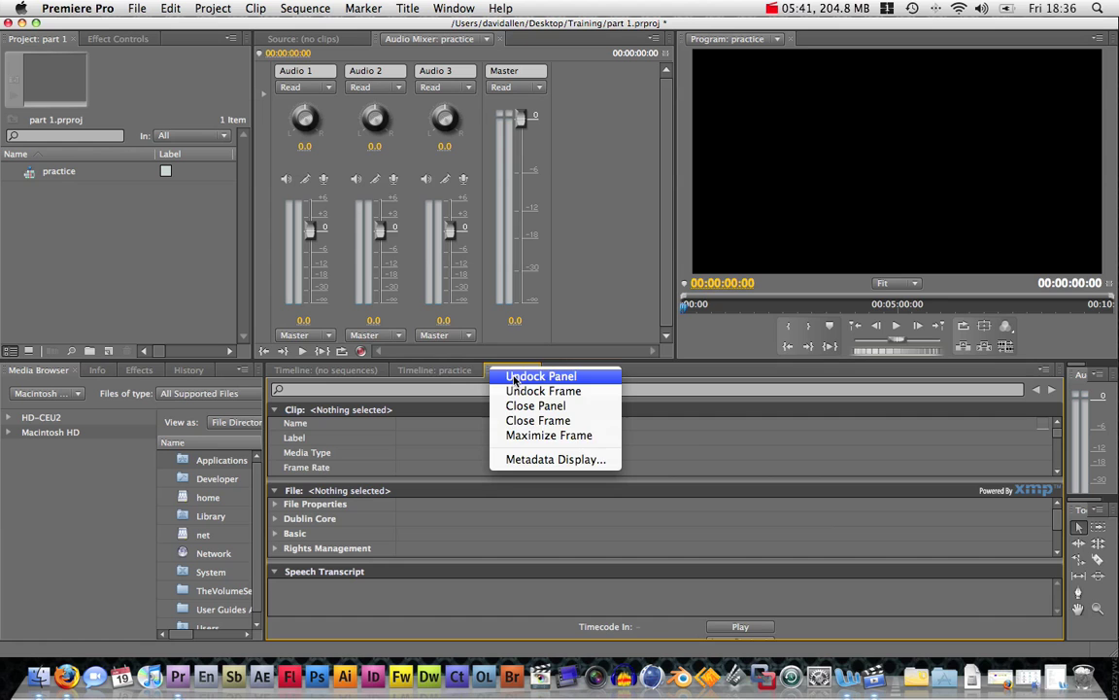
click(515, 377)
drag(275, 372, 412, 137)
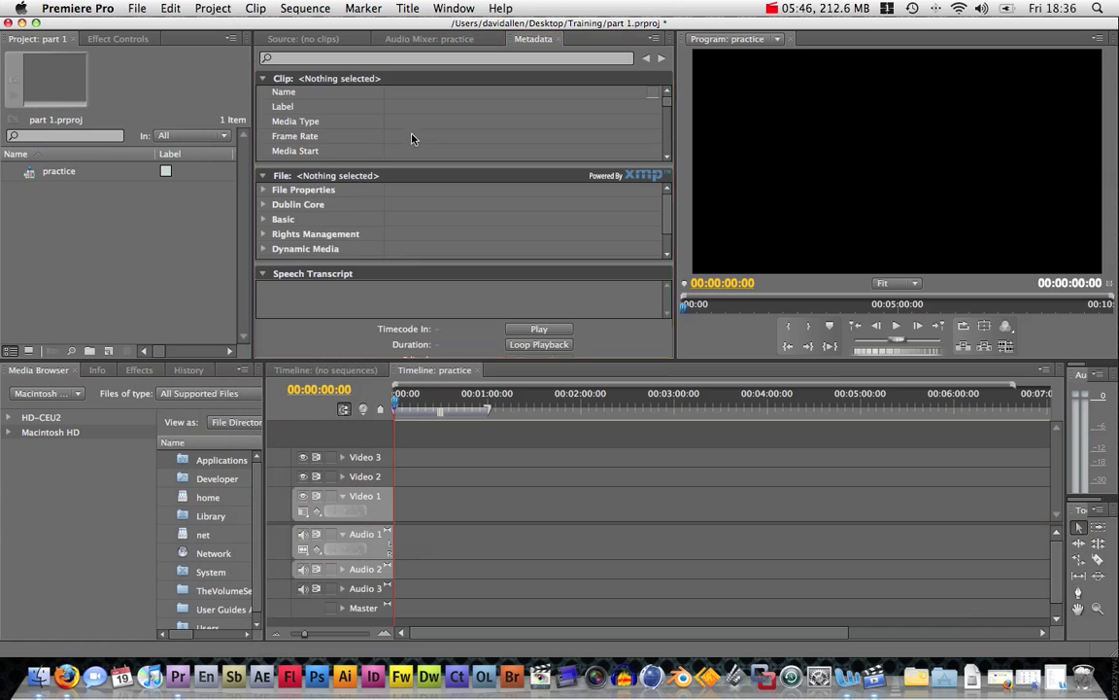
click(307, 40)
click(432, 39)
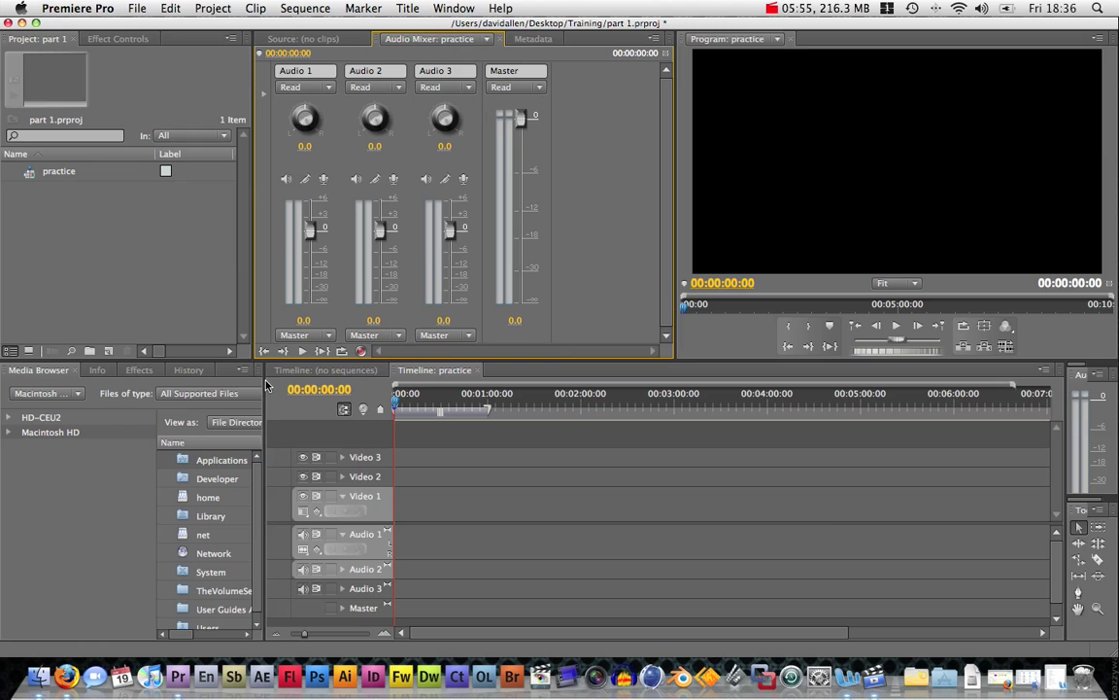
Step: Widen the Media Browser to reveal file paths and open the Applications folder
drag(265, 382, 468, 381)
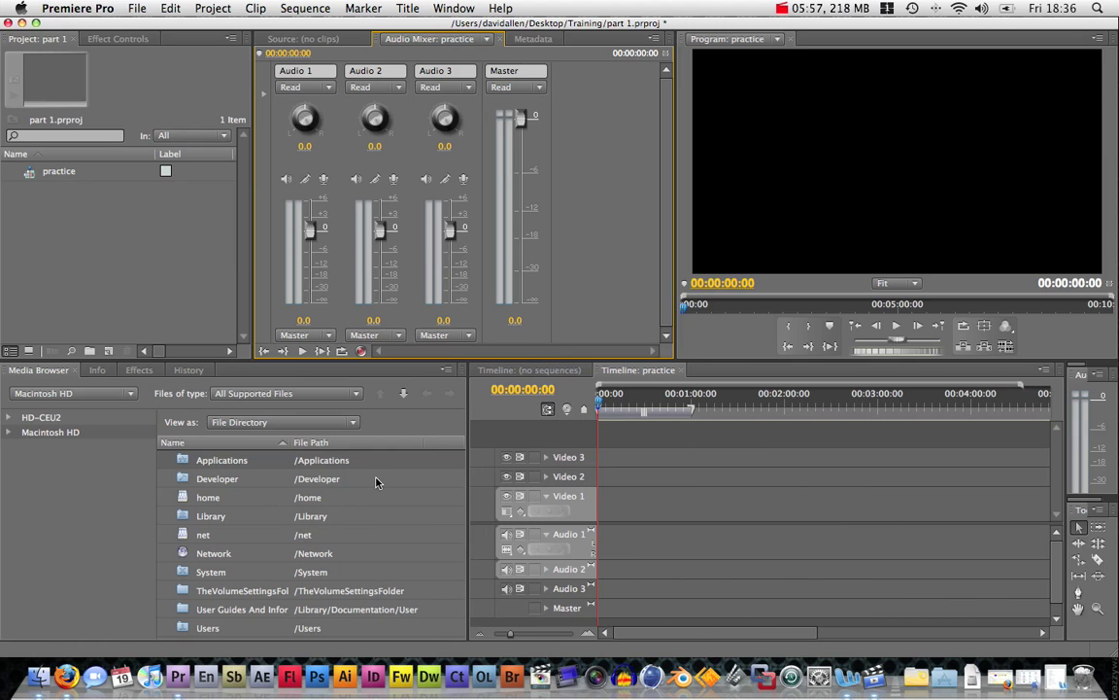
click(226, 463)
double_click(229, 468)
scroll(238, 486, down, 3)
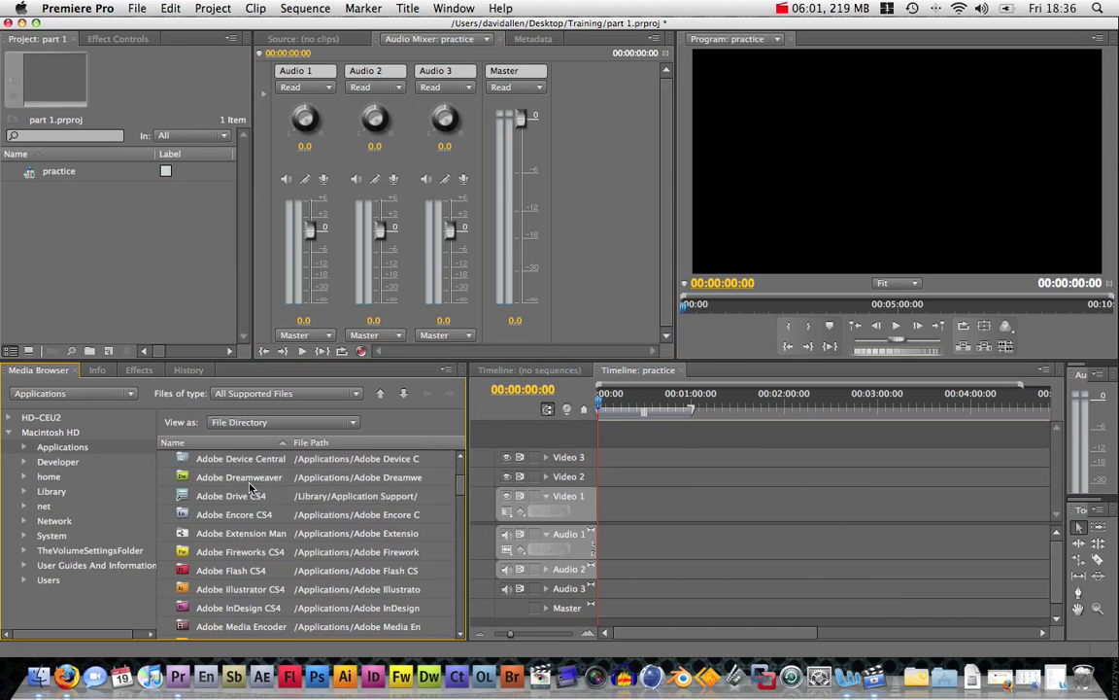
scroll(239, 486, up, 2)
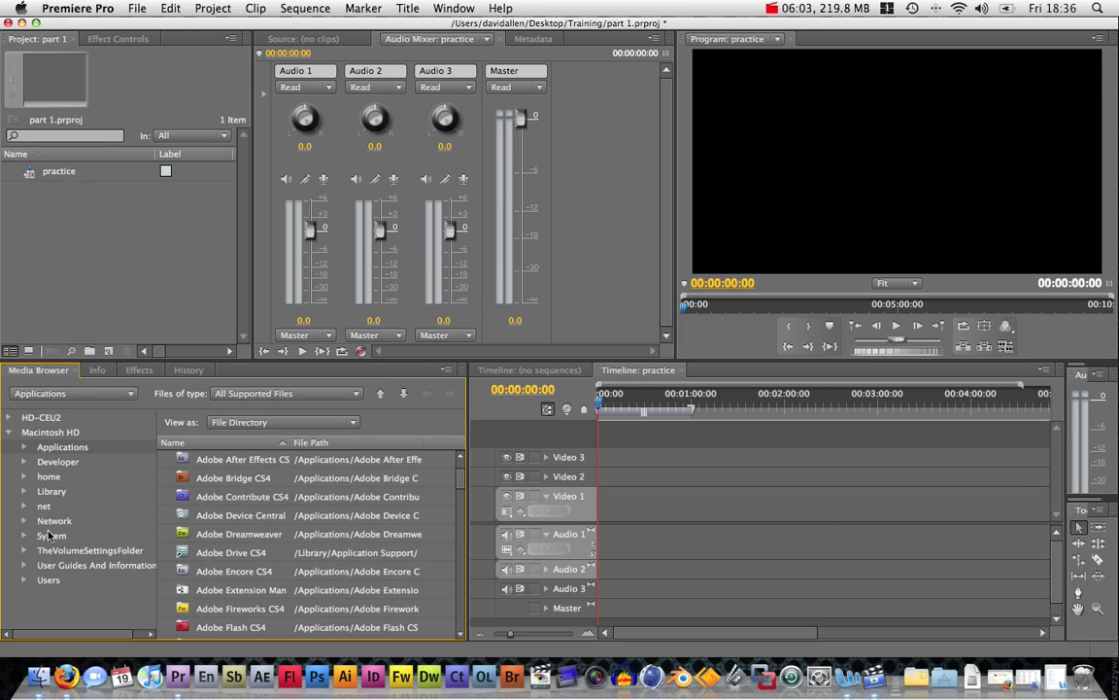
Step: Open the home folder under Users, then narrow the Media Browser to widen the Timeline
click(49, 580)
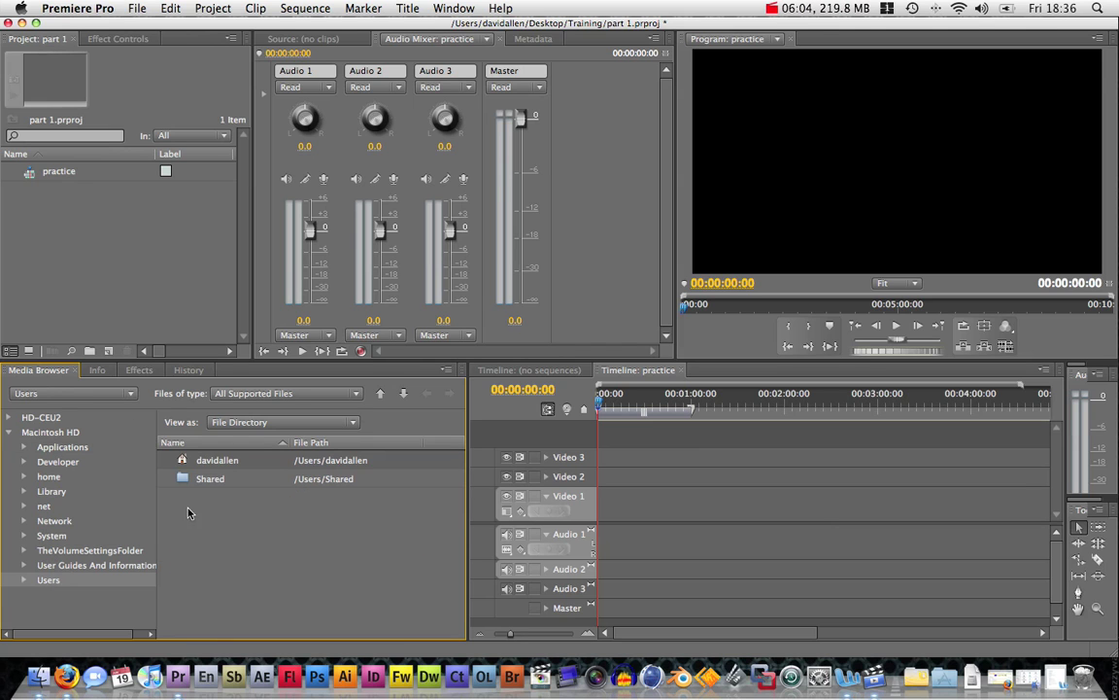
double_click(218, 460)
scroll(308, 500, down, 1)
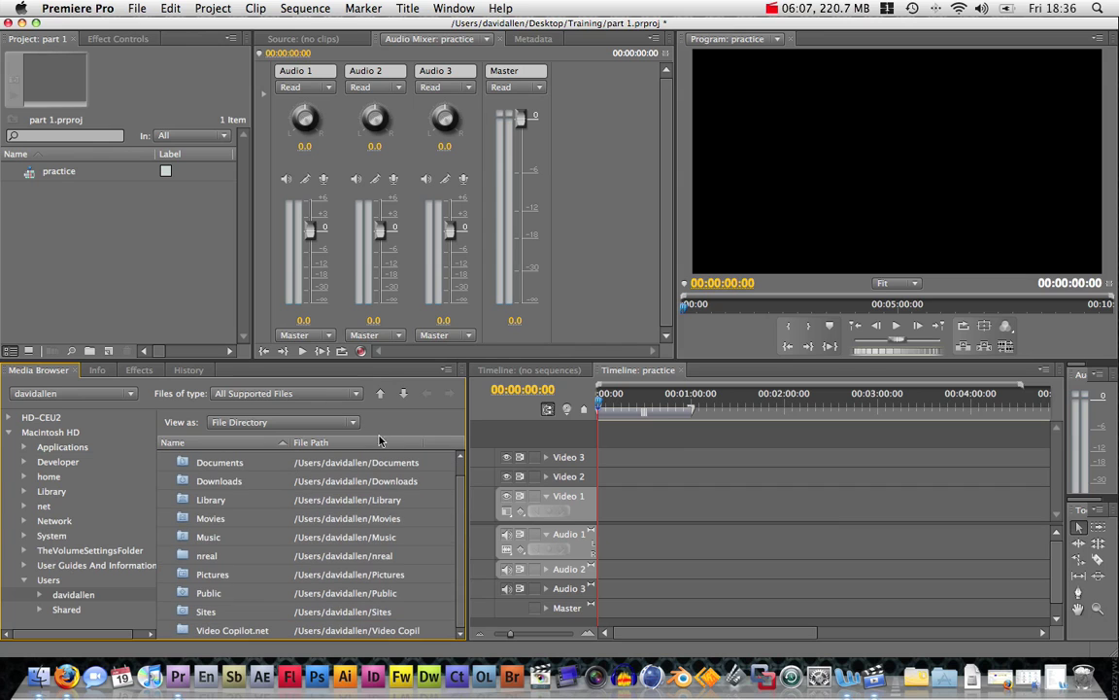
drag(473, 429, 278, 420)
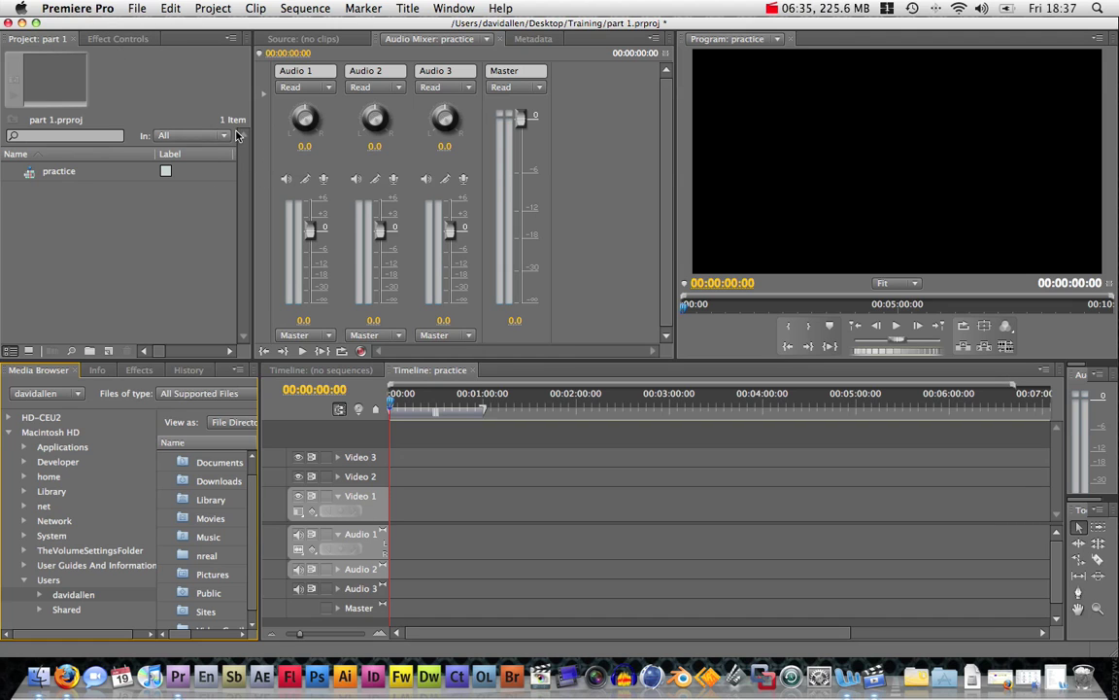
click(218, 11)
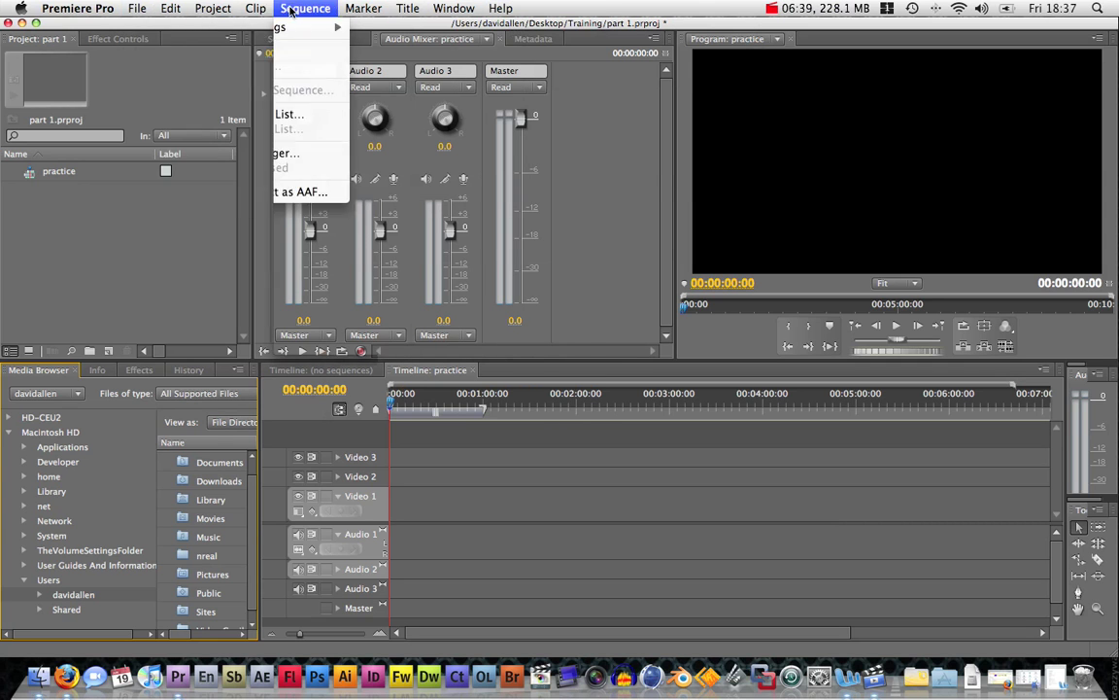
mouse_move(171, 8)
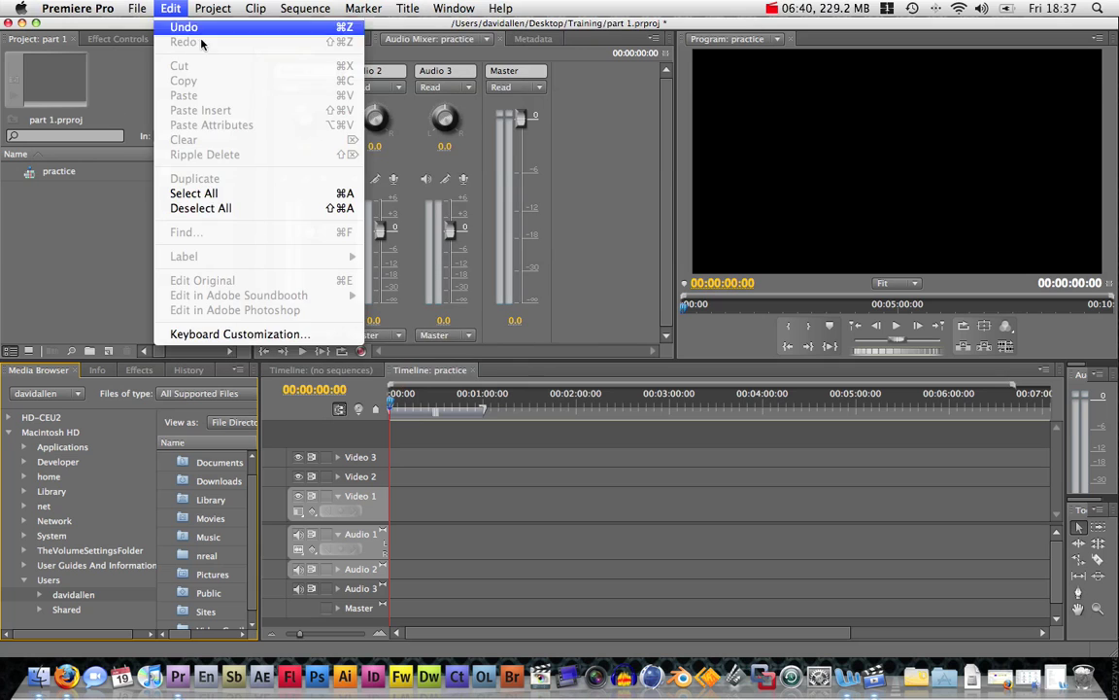
click(603, 126)
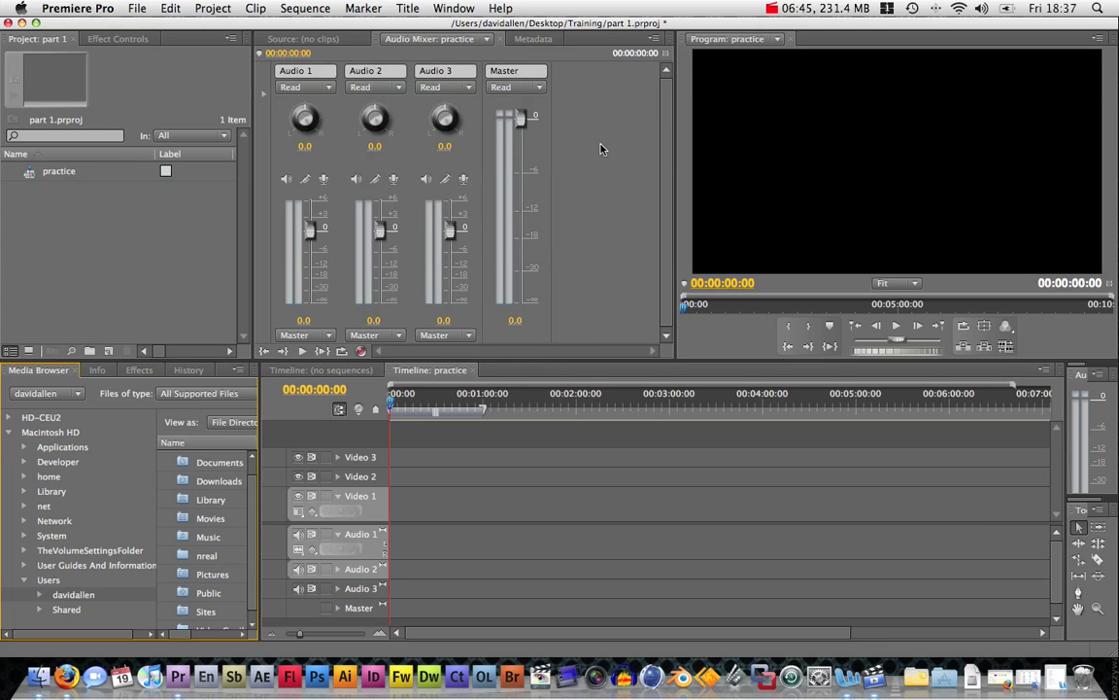
click(597, 117)
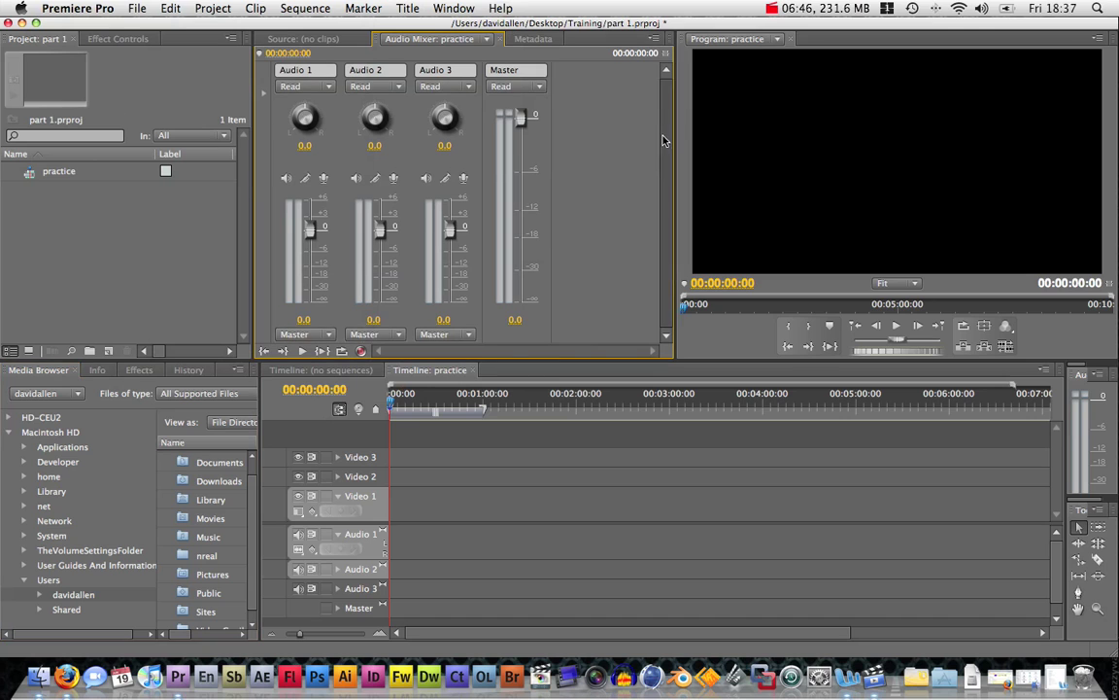
right_click(883, 679)
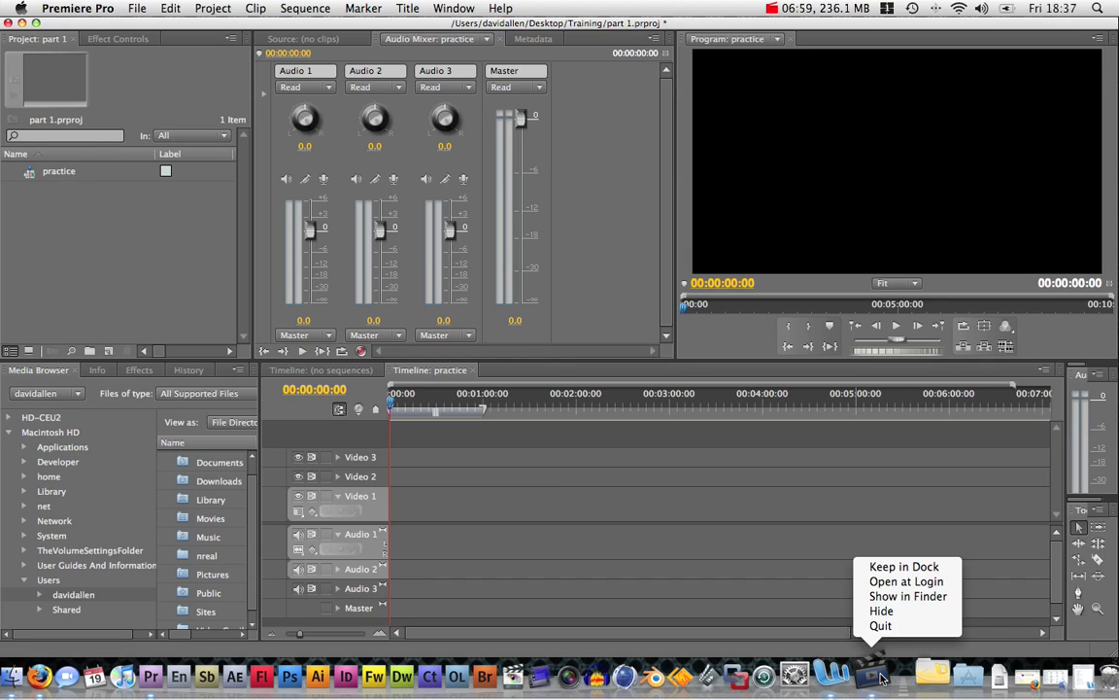
click(855, 583)
click(794, 9)
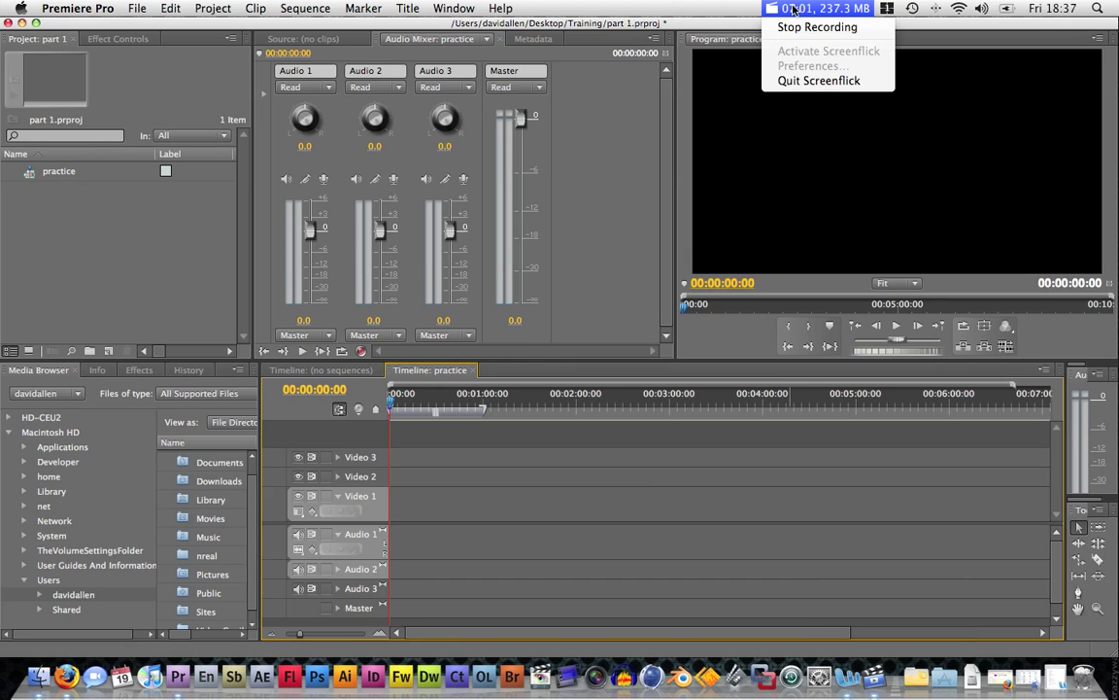